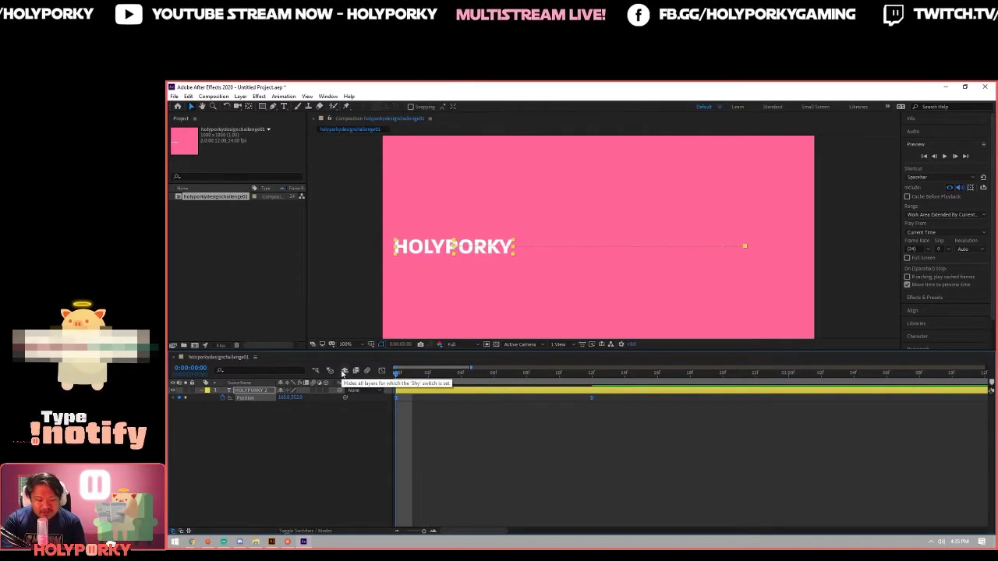
Play back the HOLYPORKY text's position animation
key(space)
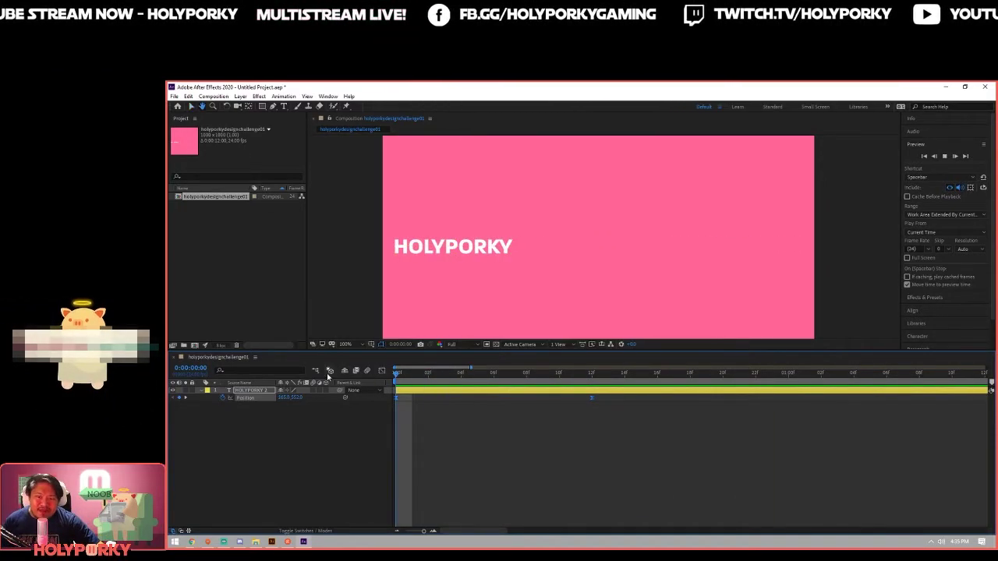
key(v)
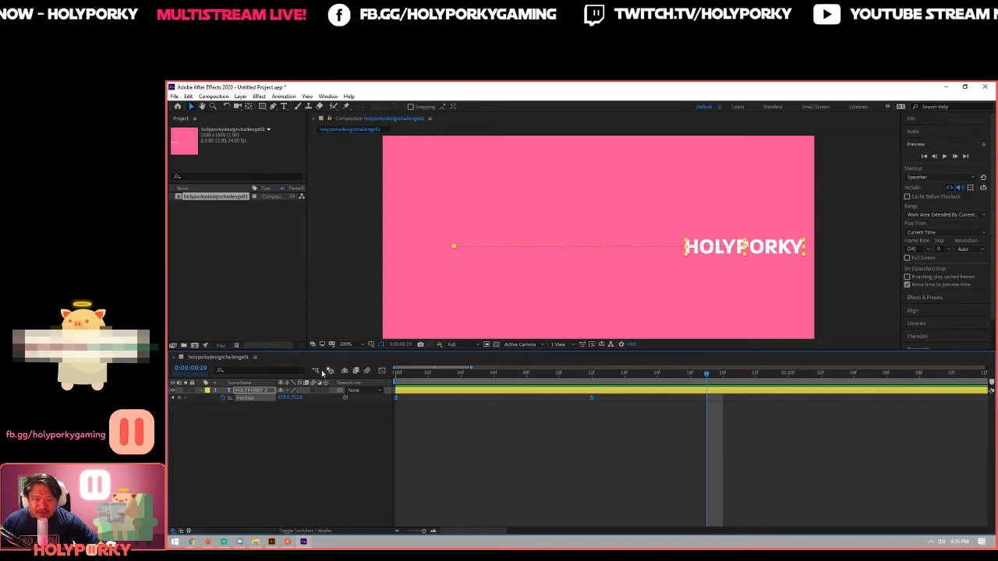
key(space)
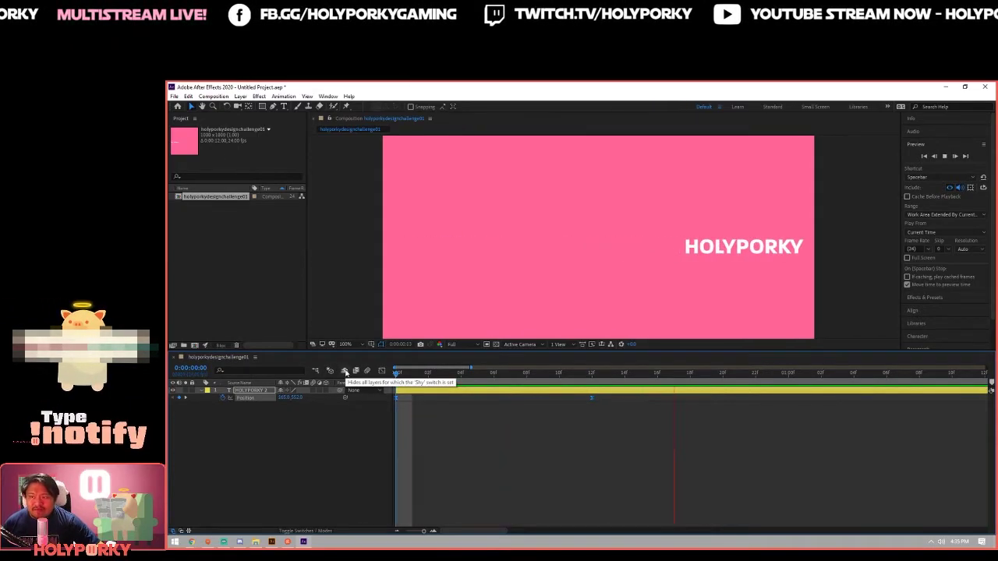
Duplicate the HOLYPORKY 2 text layer twice
click(265, 392)
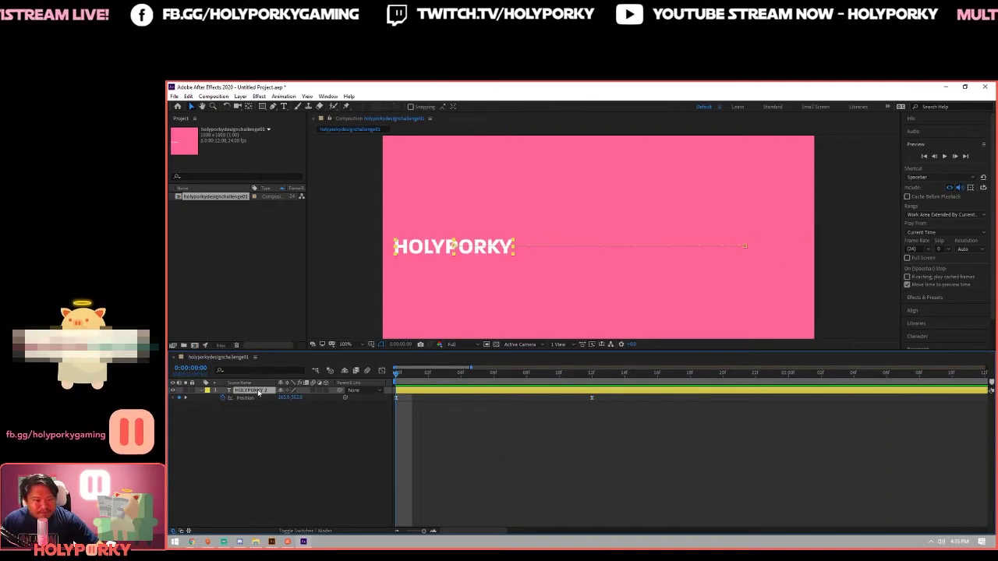
key(ctrl+d)
key(ctrl+d)
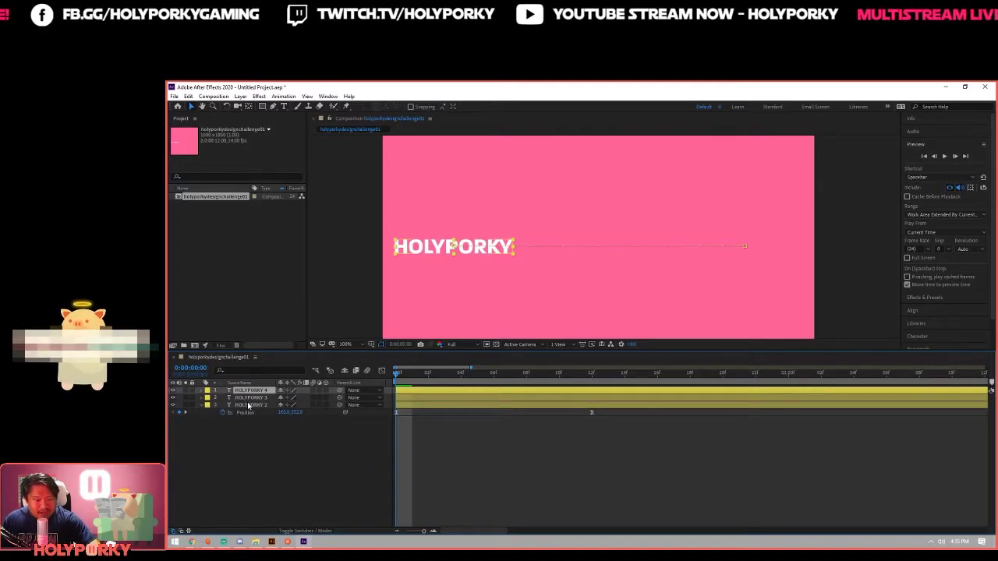
Show the copies' Position keyframes and space the texts vertically, one above at about y 460 and one below at about y 644
key(u)
click(249, 400)
drag(476, 256, 478, 216)
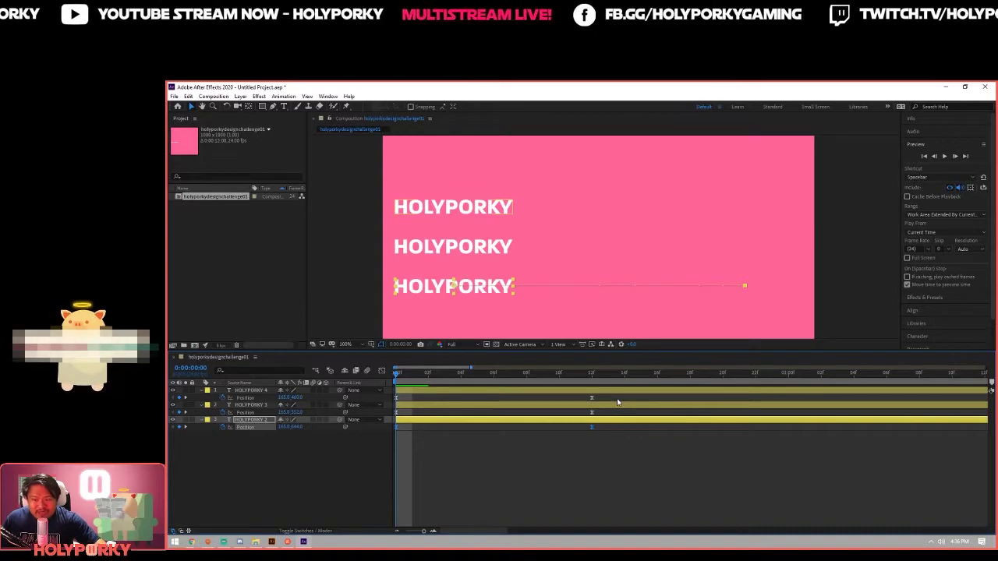
drag(618, 399, 388, 397)
Rename the uppermost text layer "no ease"
click(251, 390)
key(Return)
text(no ease)
key(Return)
Rename the second text layer "with ease" and the third "with more ease"
click(268, 405)
key(Return)
text(with ease)
key(Return)
click(261, 420)
key(Return)
text(with mo)
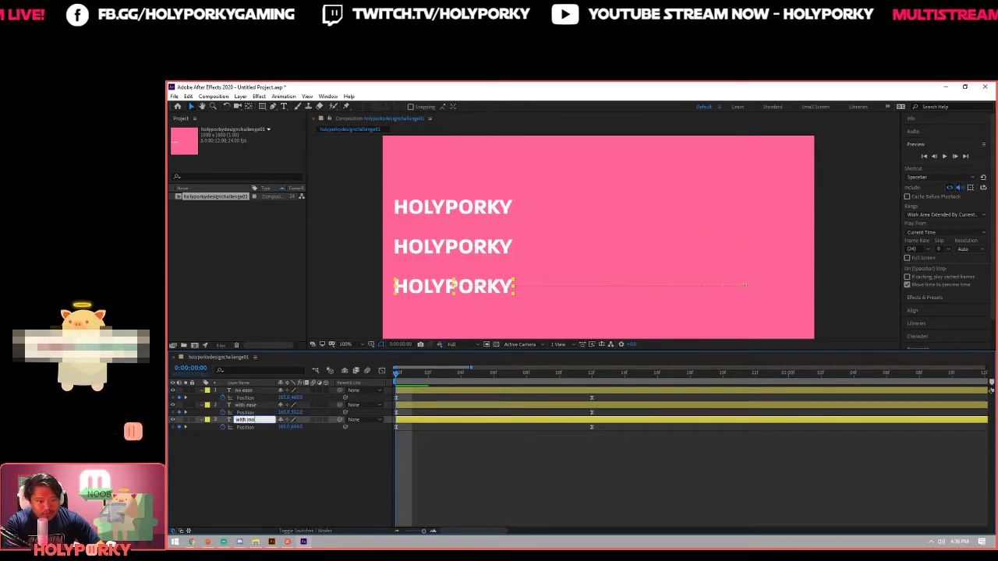
text(re ease)
Convert the no ease layer's Position keyframes to linear, and solo the layer to play back its motion
click(611, 395)
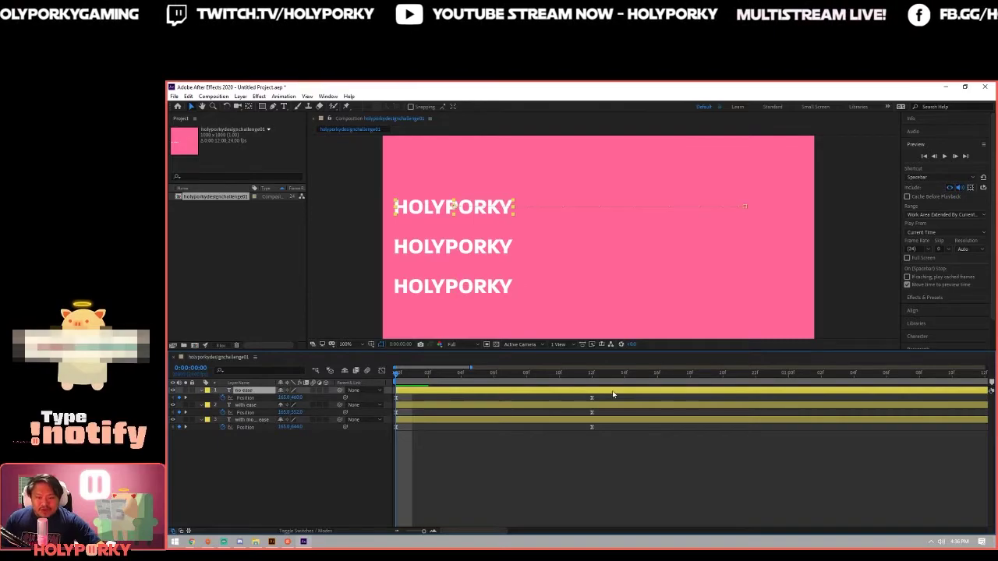
click(743, 206)
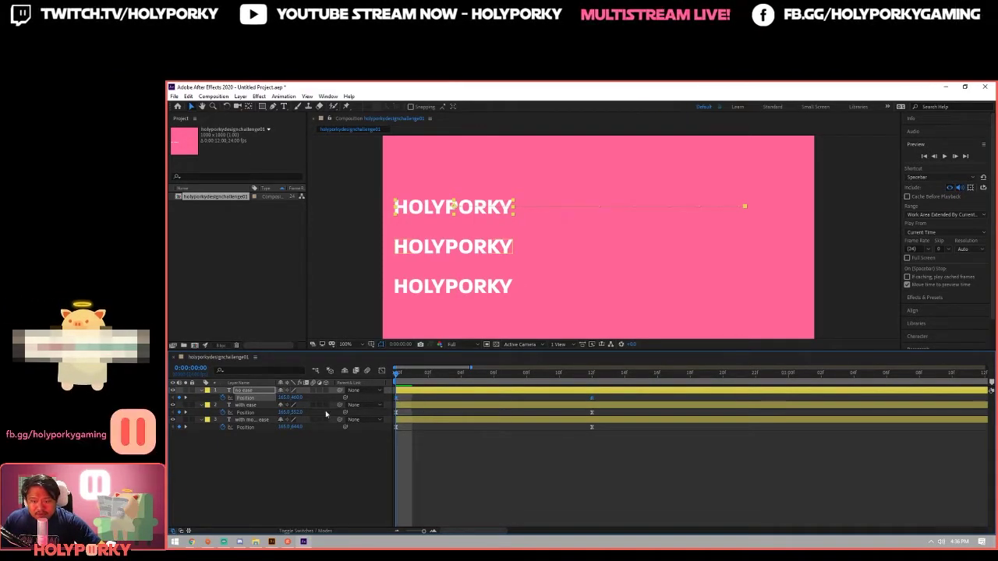
click(185, 389)
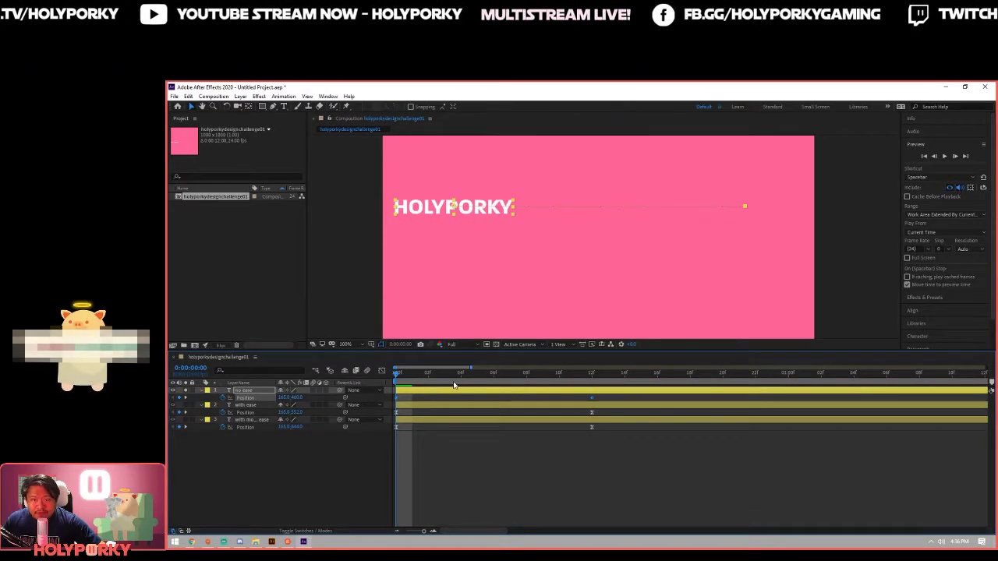
key(space)
Solo the with ease layer to compare its motion with the no ease layer during playback, and clear the solos
key(space)
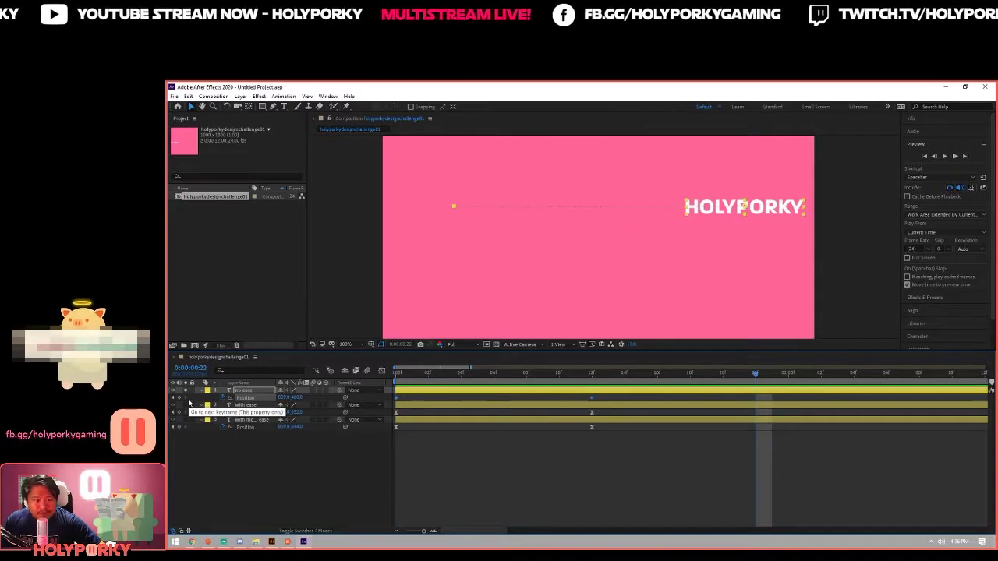
click(185, 405)
key(space)
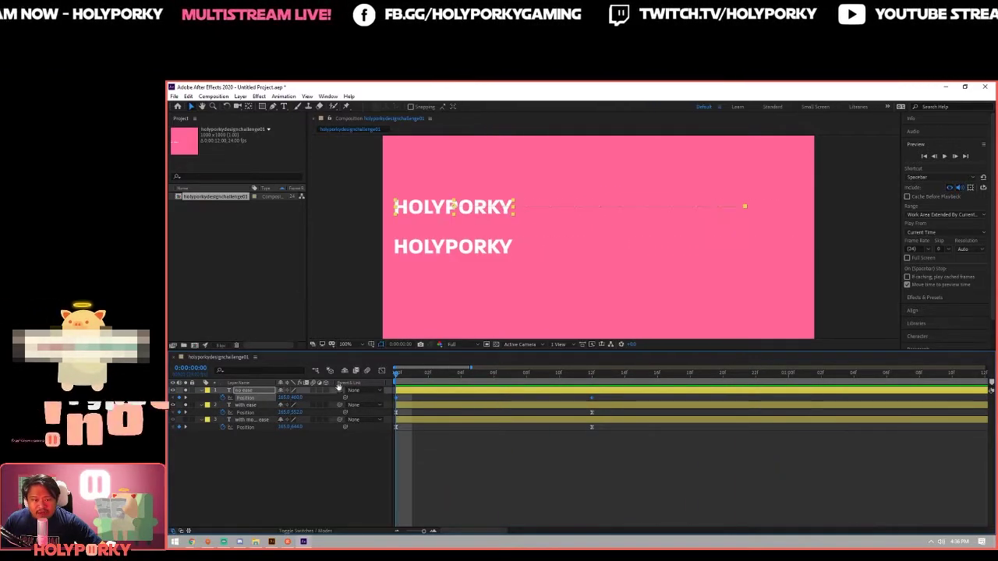
key(space)
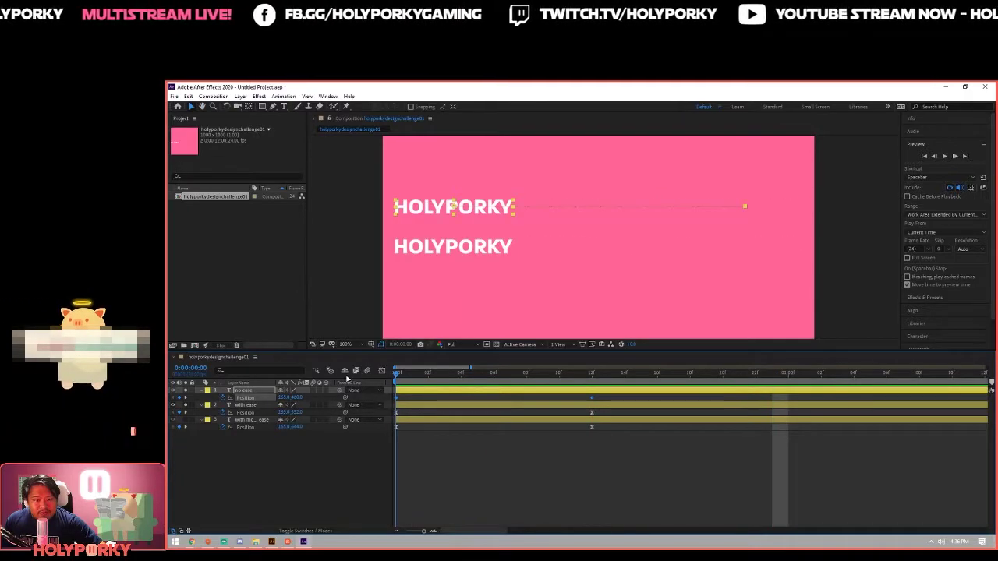
click(187, 394)
key(space)
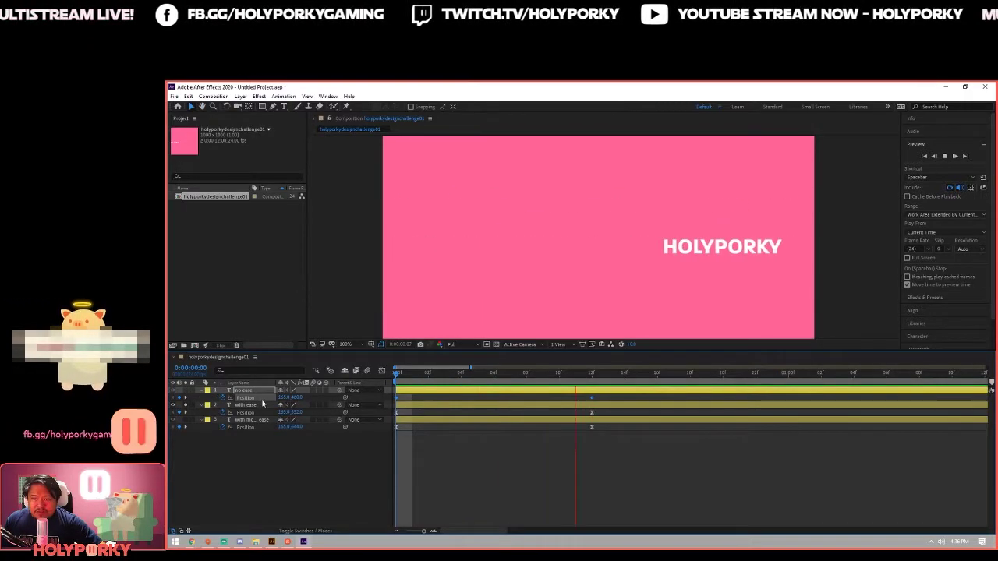
click(186, 394)
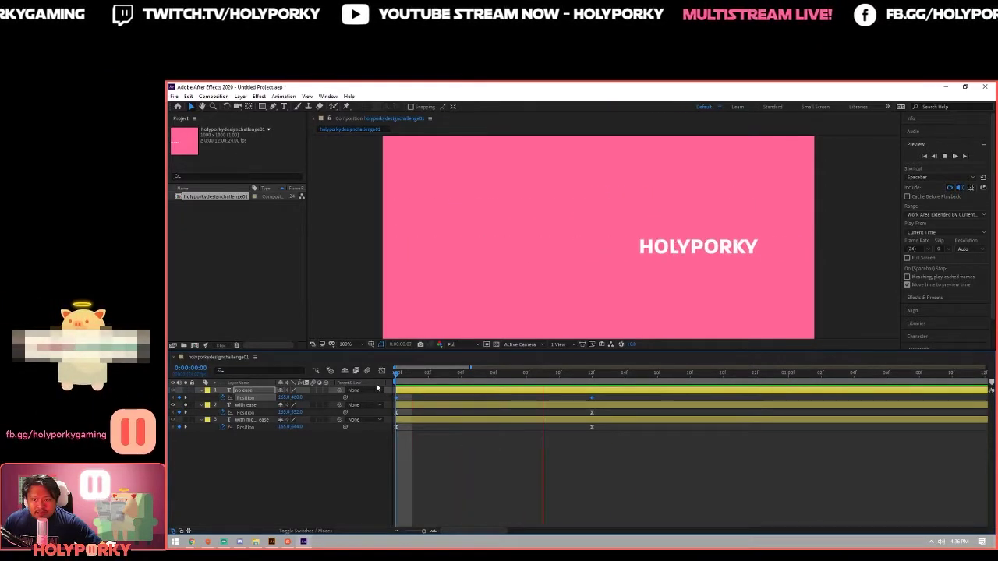
key(space)
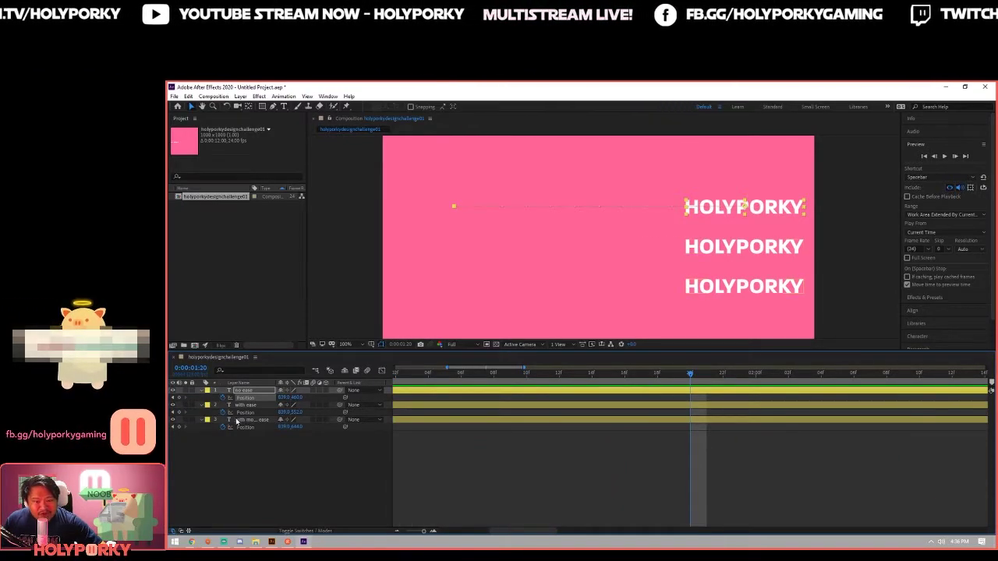
Solo the with more ease layer, return to the first frame and show its selected Position keyframes in the Graph Editor
click(185, 420)
drag(416, 375, 396, 374)
click(609, 458)
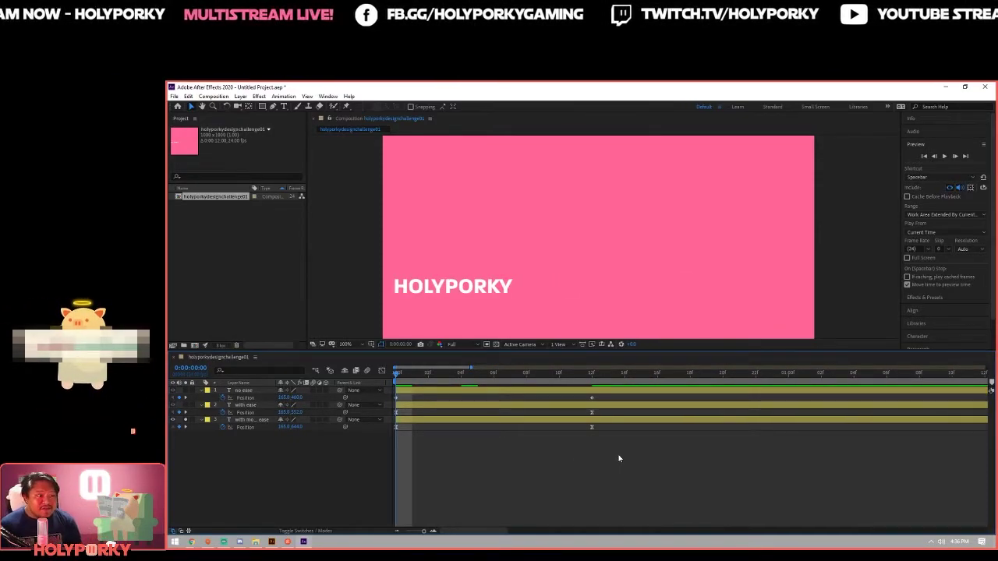
click(402, 420)
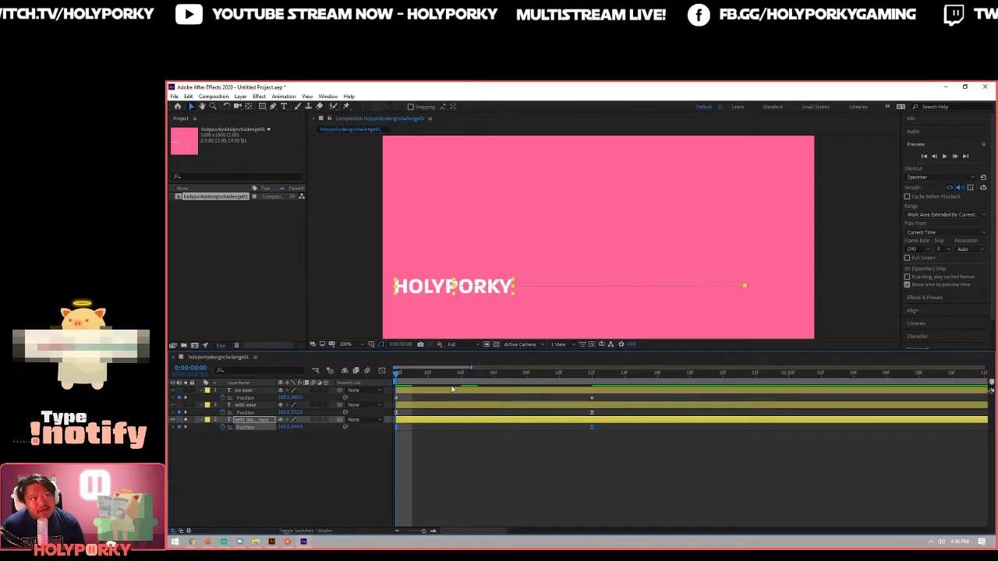
click(382, 371)
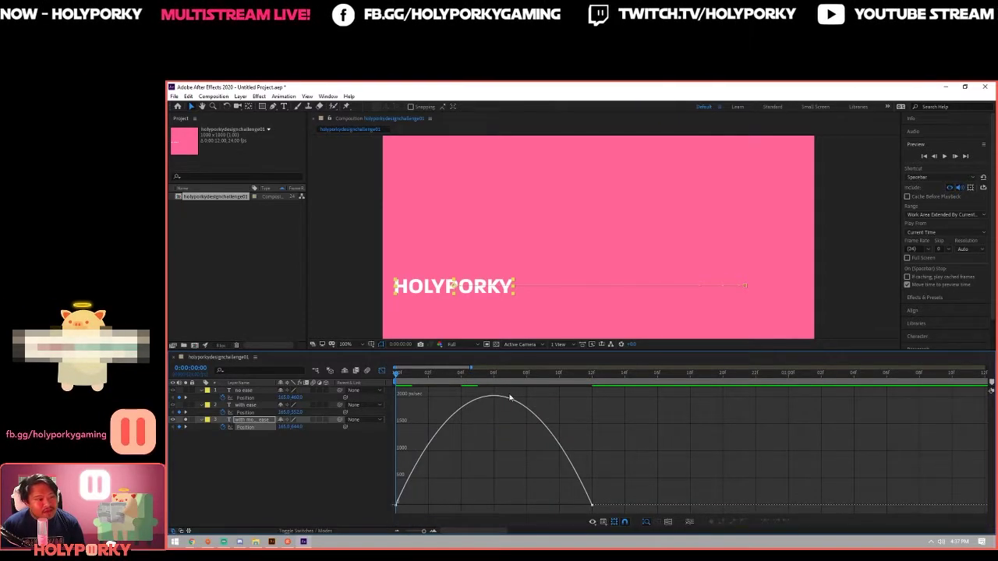
click(381, 371)
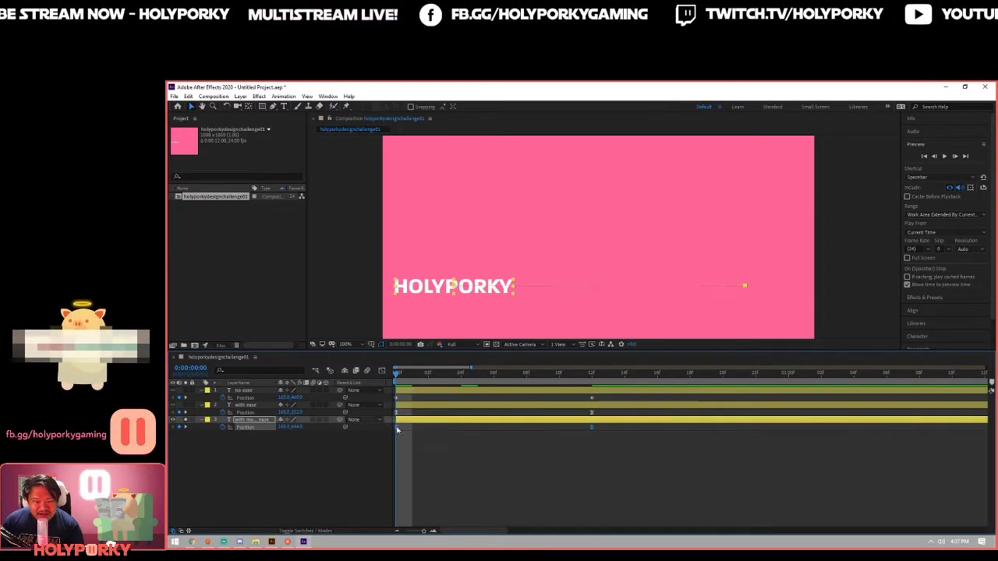
click(380, 371)
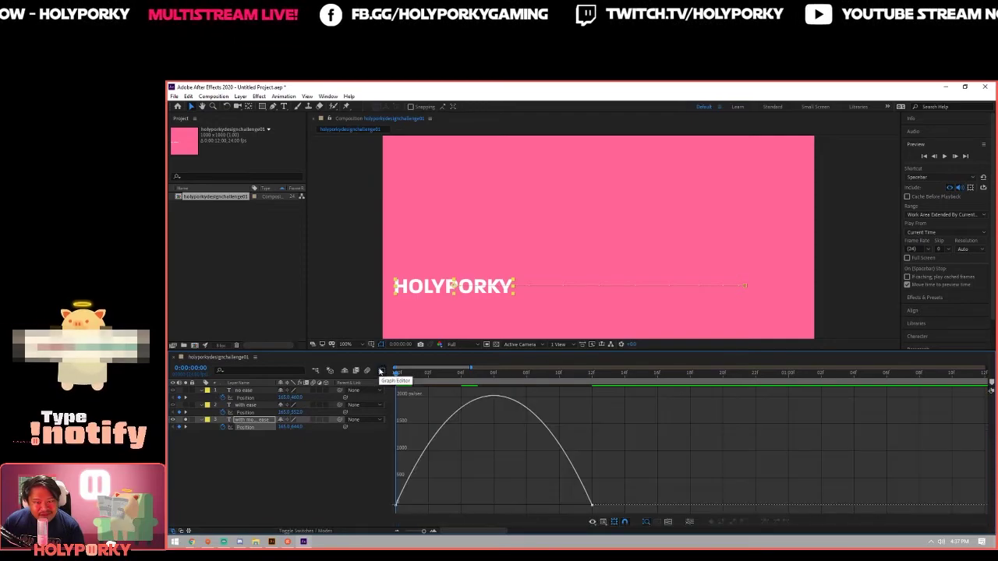
Display the value graph of the Position property and switch back to the speed graph
click(592, 522)
click(634, 428)
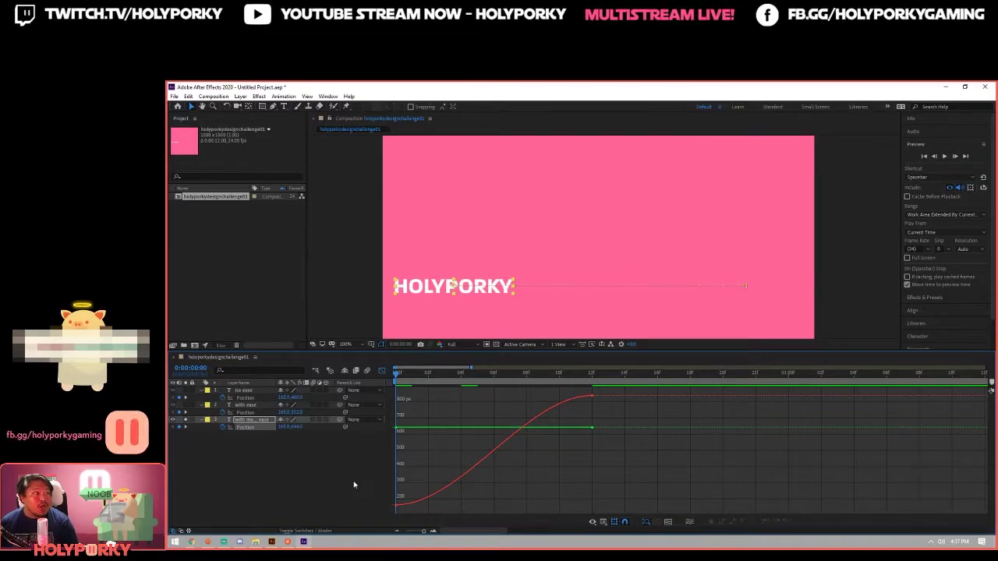
click(605, 524)
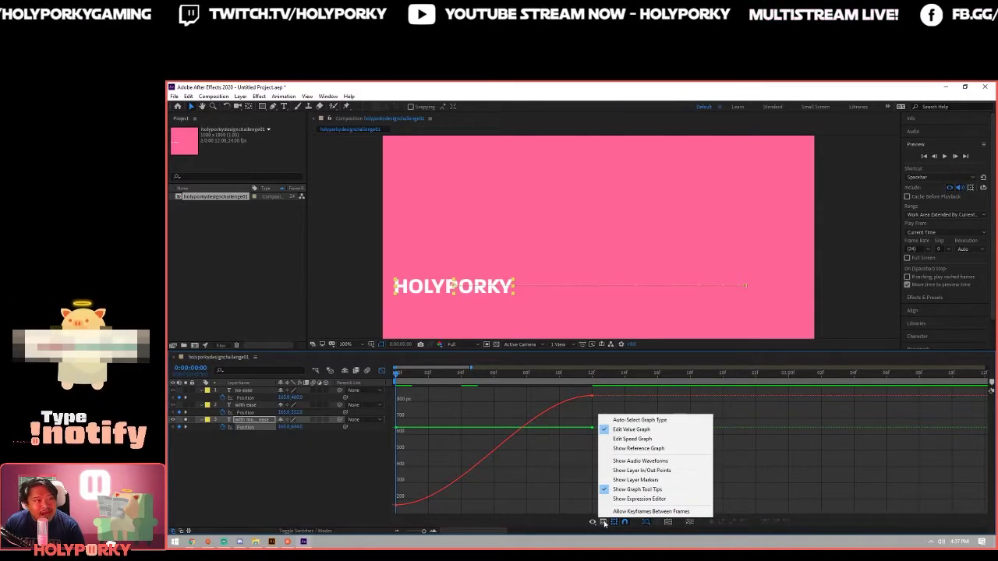
click(645, 441)
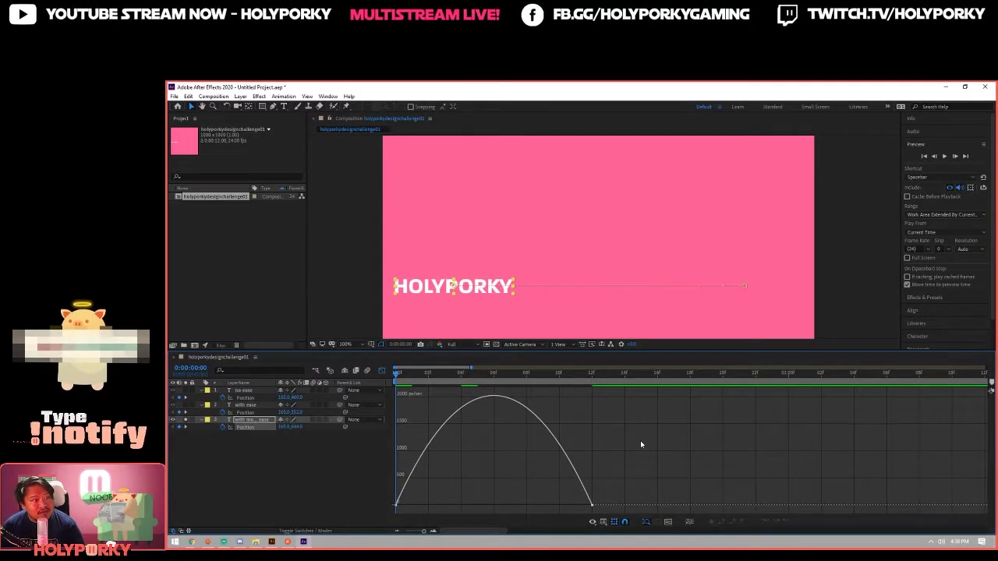
Reselect both Position keyframes of the with more ease layer and show their speed graph in the Graph Editor
click(382, 371)
click(439, 449)
click(382, 372)
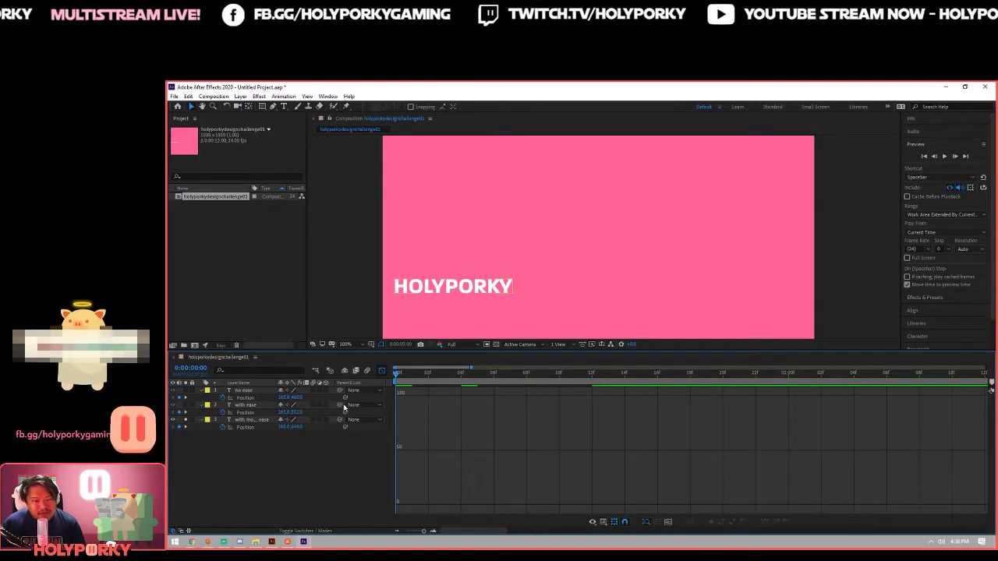
click(382, 371)
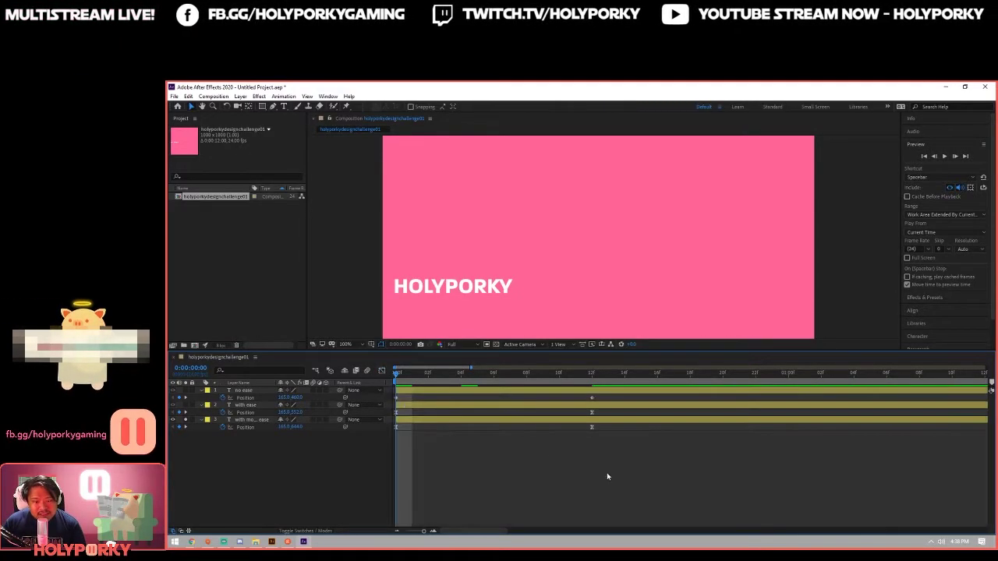
click(385, 429)
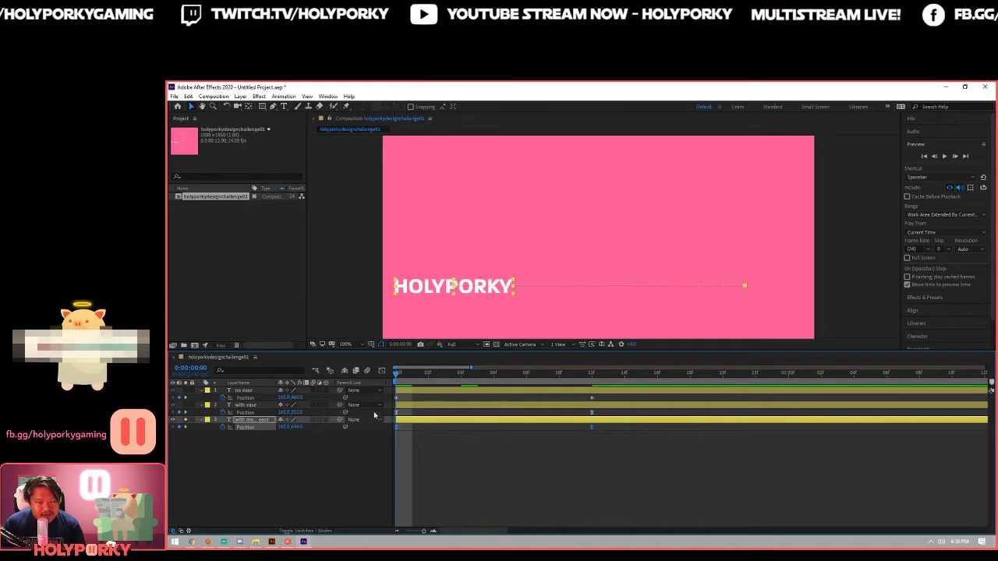
click(382, 371)
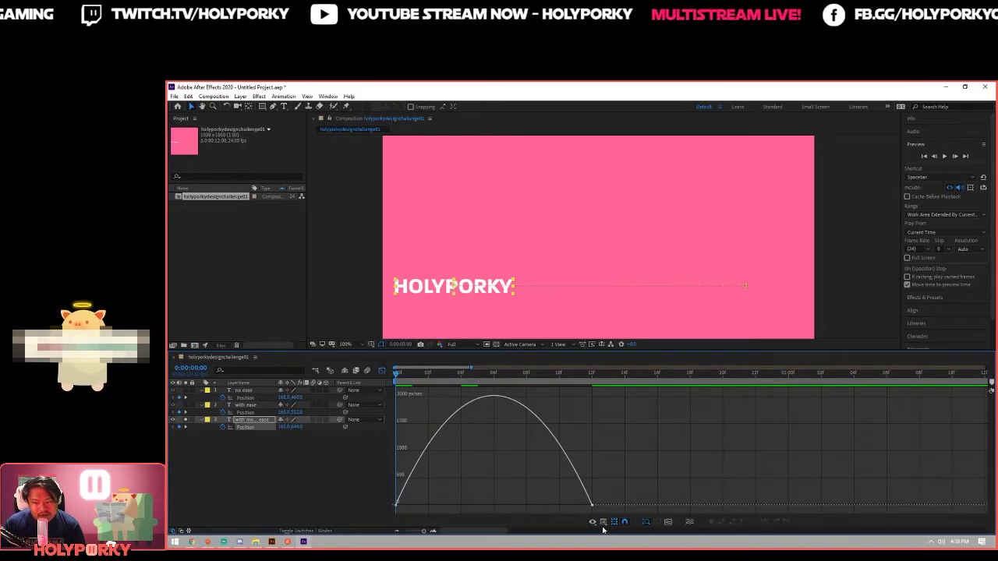
click(603, 527)
click(616, 437)
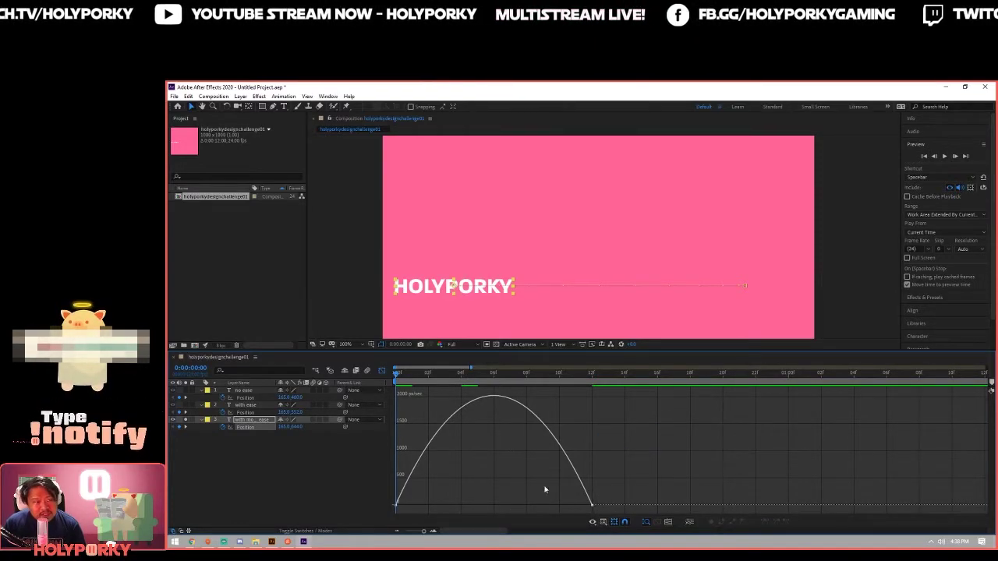
Extend the last Position keyframe's incoming ease handle back to about frame 6 so the speed peaks early
key(;)
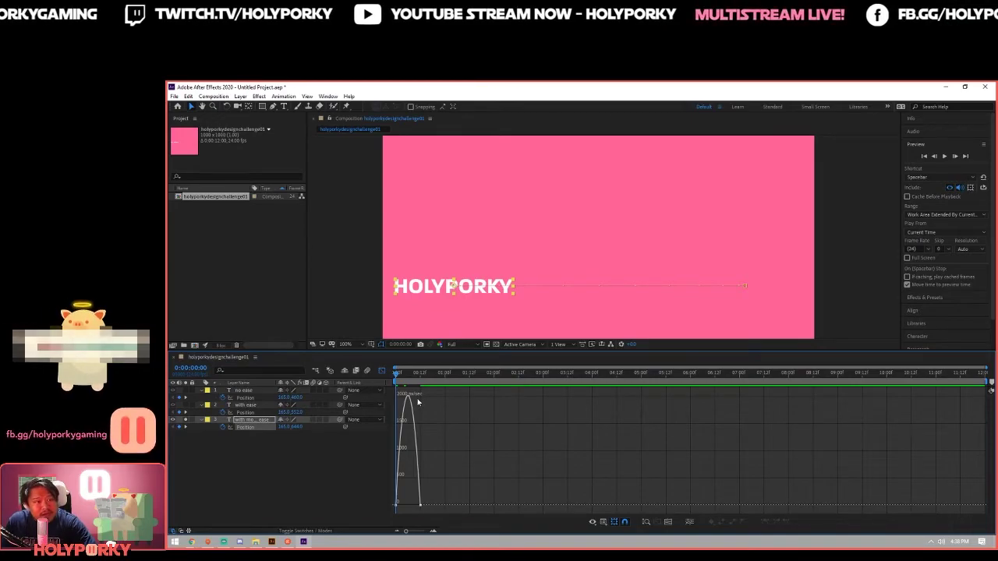
key(=)
key(=)
key(=)
key(=)
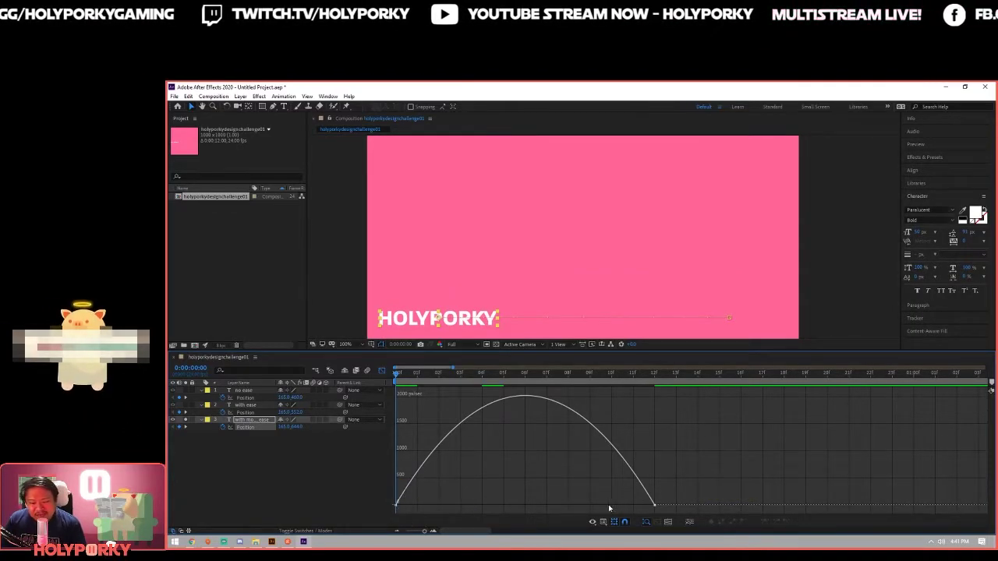
mouse_move(655, 505)
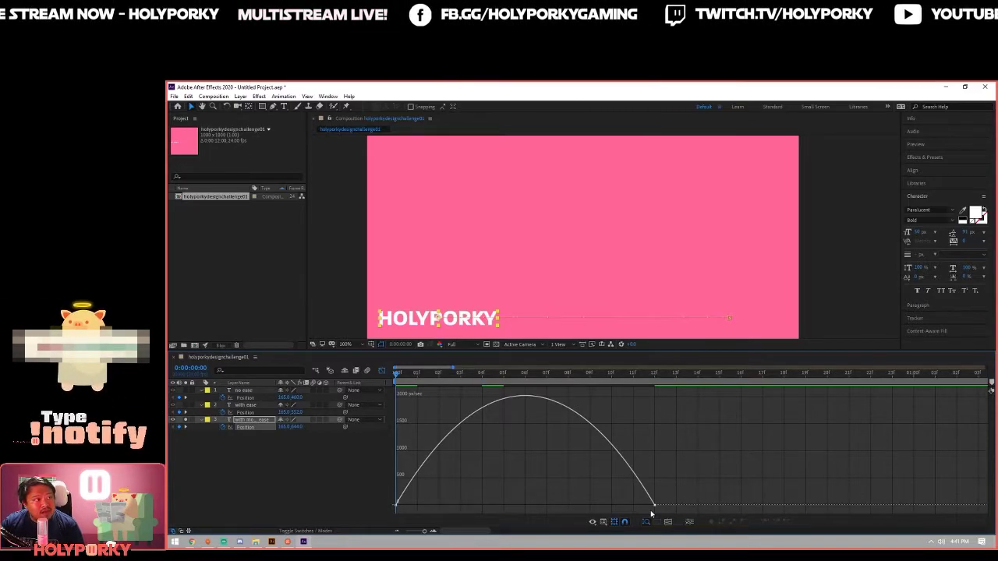
drag(680, 474, 640, 510)
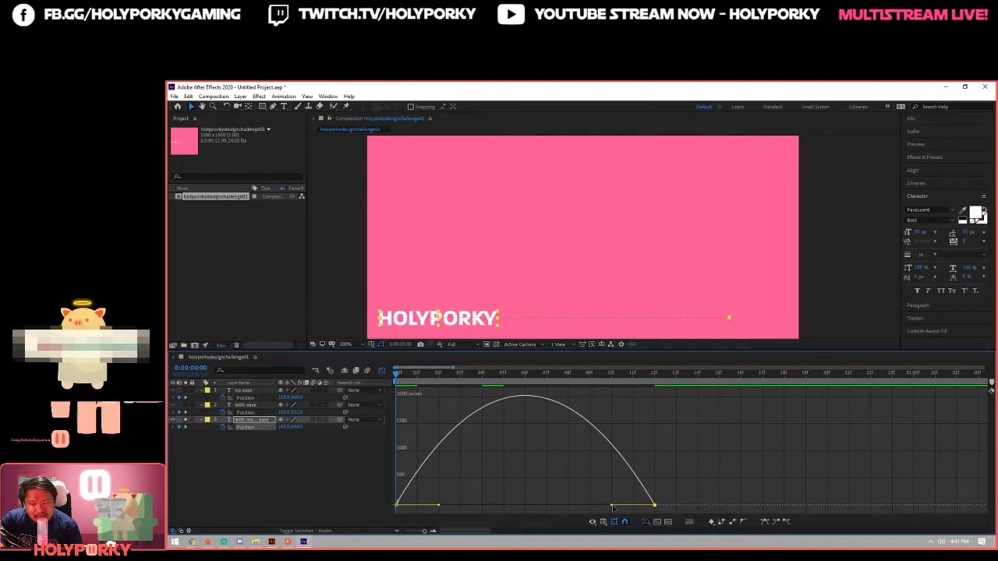
drag(613, 508, 531, 511)
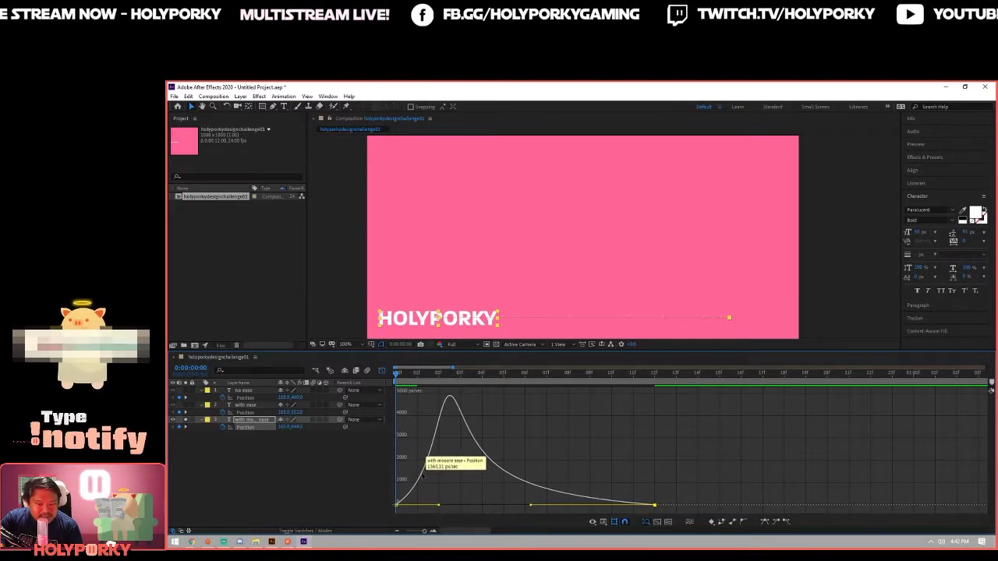
Play back the with more ease animation and set the work area's end at about frame 22
mouse_move(449, 397)
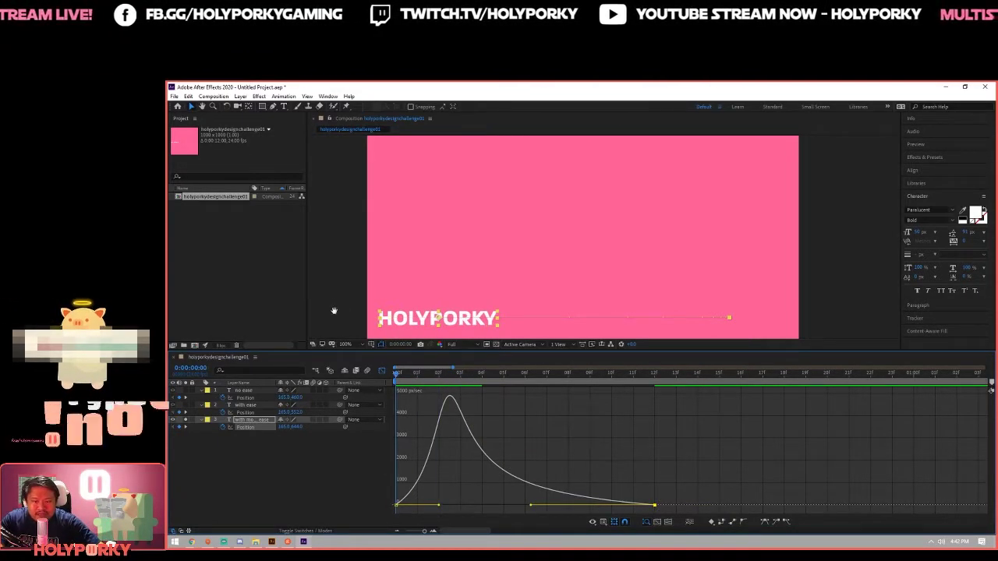
key(space)
key(n)
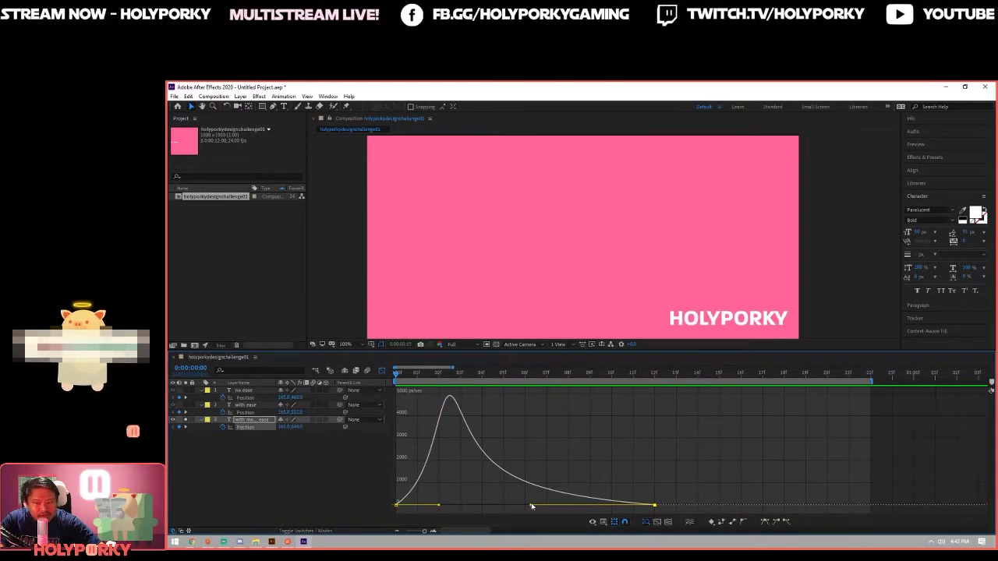
Extend the last Position keyframe's incoming ease handle to frame 6 and play back the with more ease animation
key(space)
mouse_move(531, 506)
mouse_down()
mouse_move(507, 508)
mouse_move(525, 506)
mouse_up()
drag(424, 375, 353, 382)
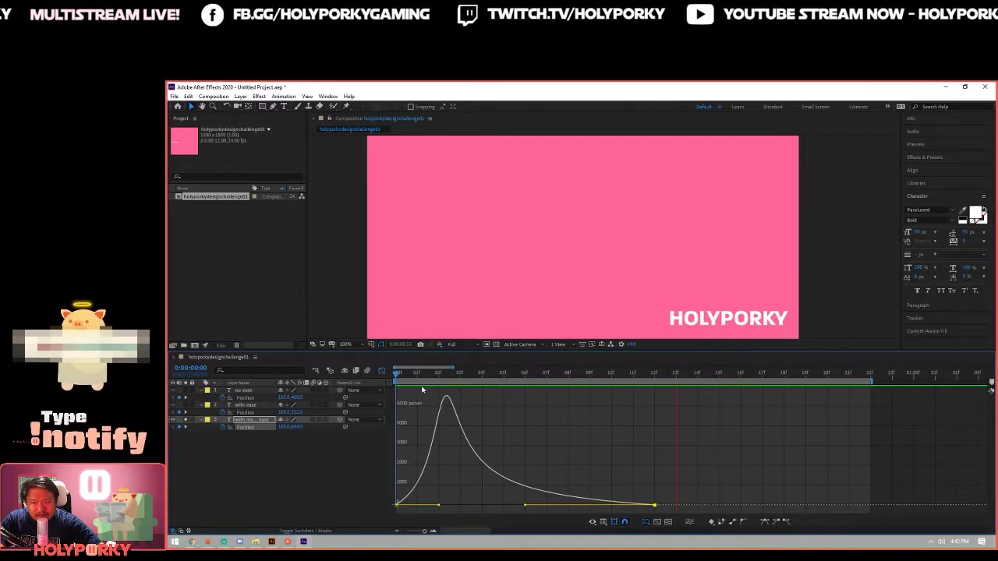
key(space)
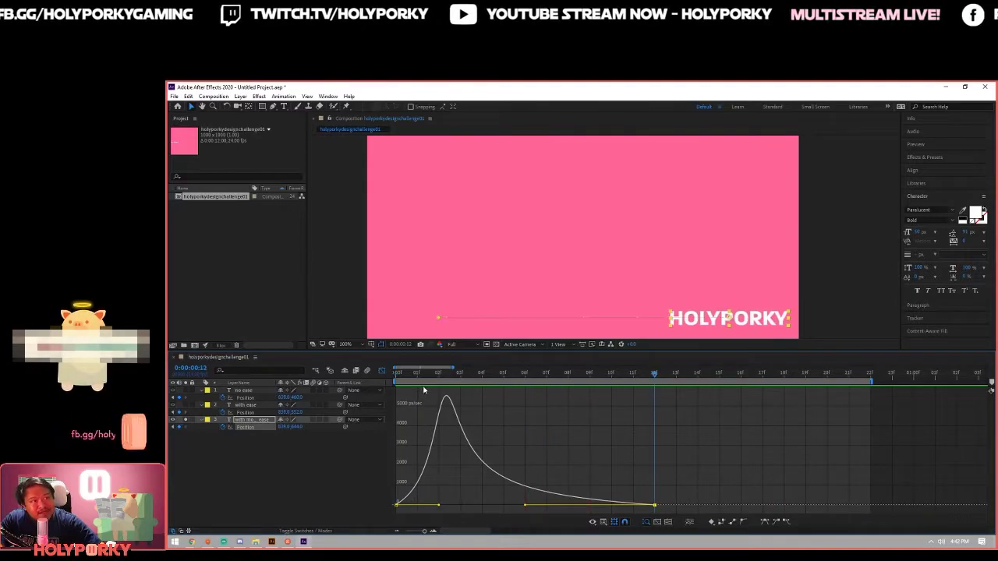
Reset the Position keyframes' easing, extend the first keyframe's outgoing handle to frame 6 for a late speed peak, and play it back
drag(666, 499, 525, 506)
key(F9)
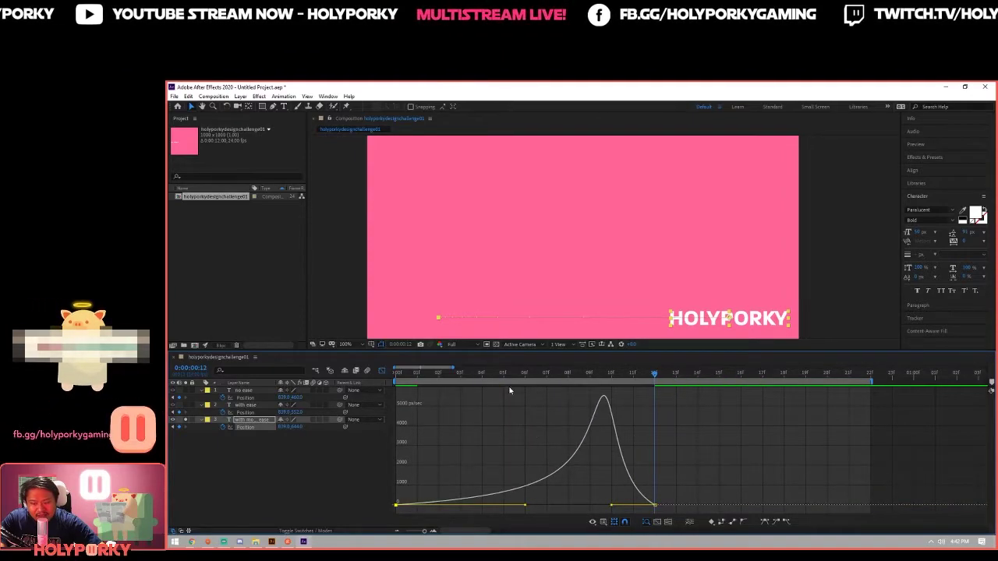
key(Home)
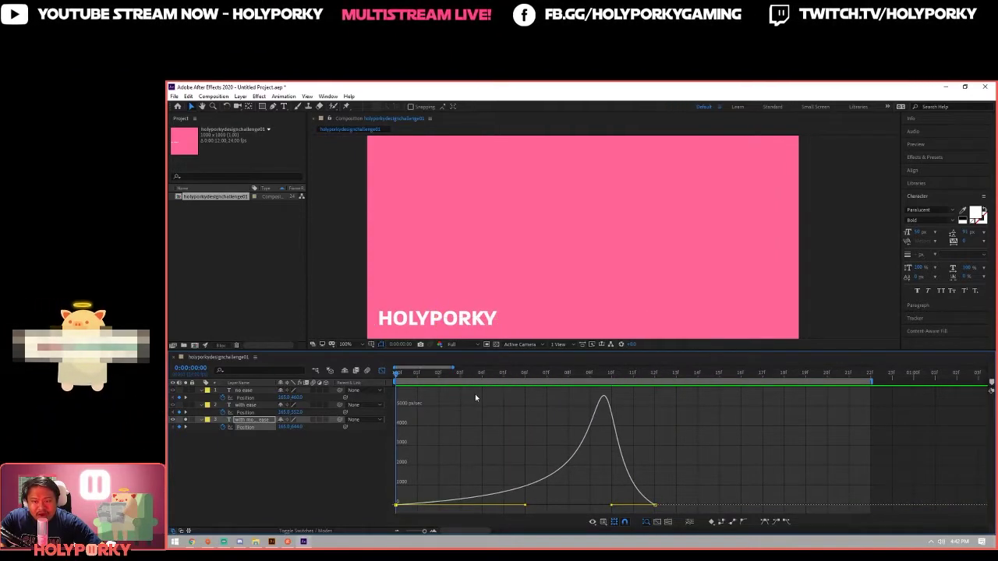
key(space)
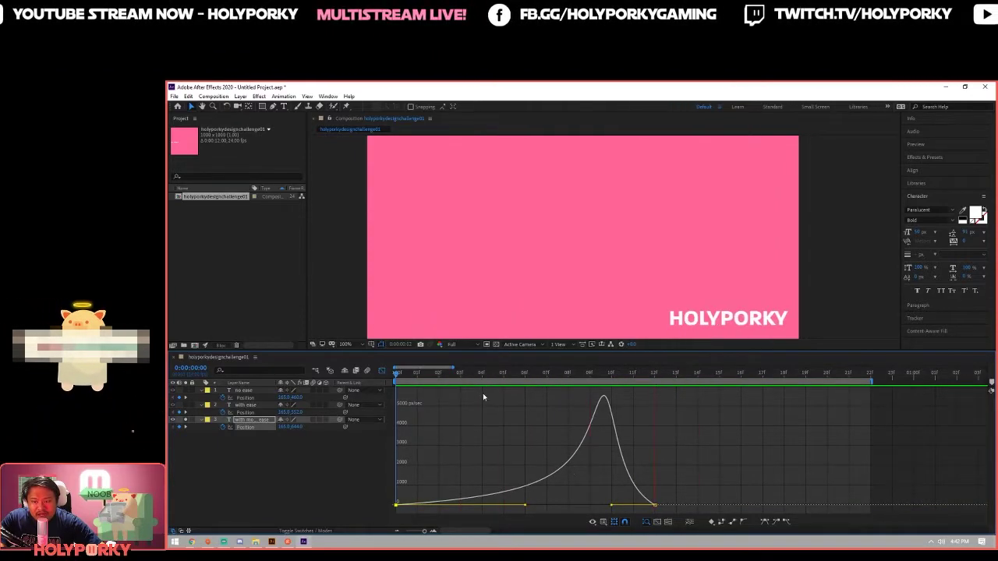
key(space)
key(Home)
key(space)
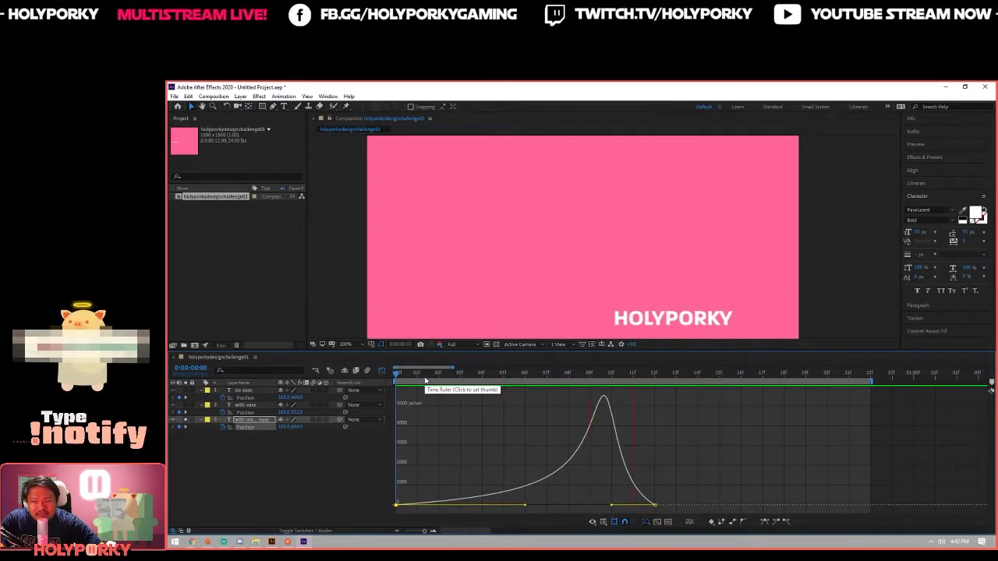
Leave the Graph Editor and reset both Position keyframes of the with more ease layer to default Easy Ease
key(shift+F3)
drag(700, 453, 510, 430)
drag(626, 428, 511, 432)
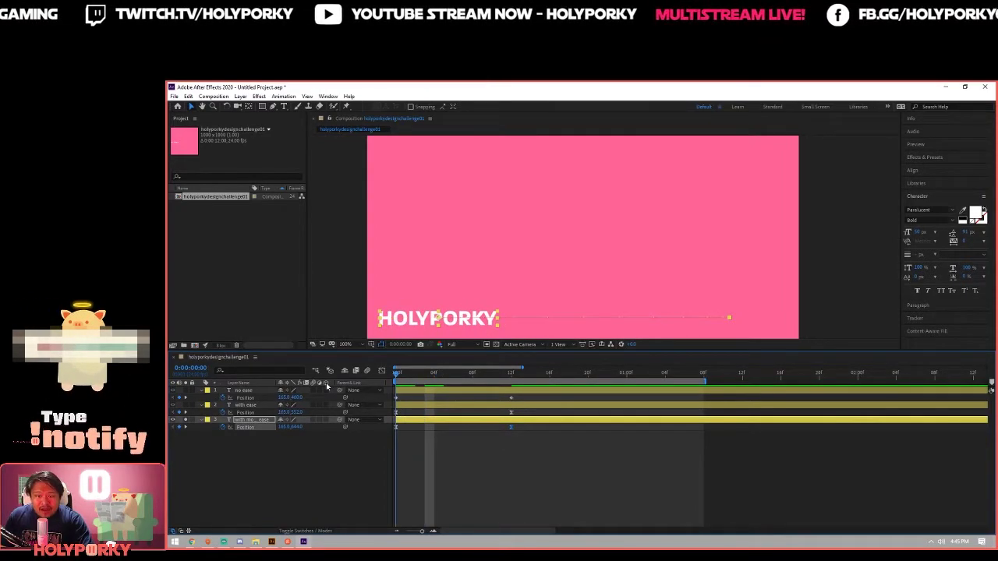
key(space)
Show the Position speed graph of the with more ease layer and select both keyframes to expose their ease handles
drag(538, 445, 385, 428)
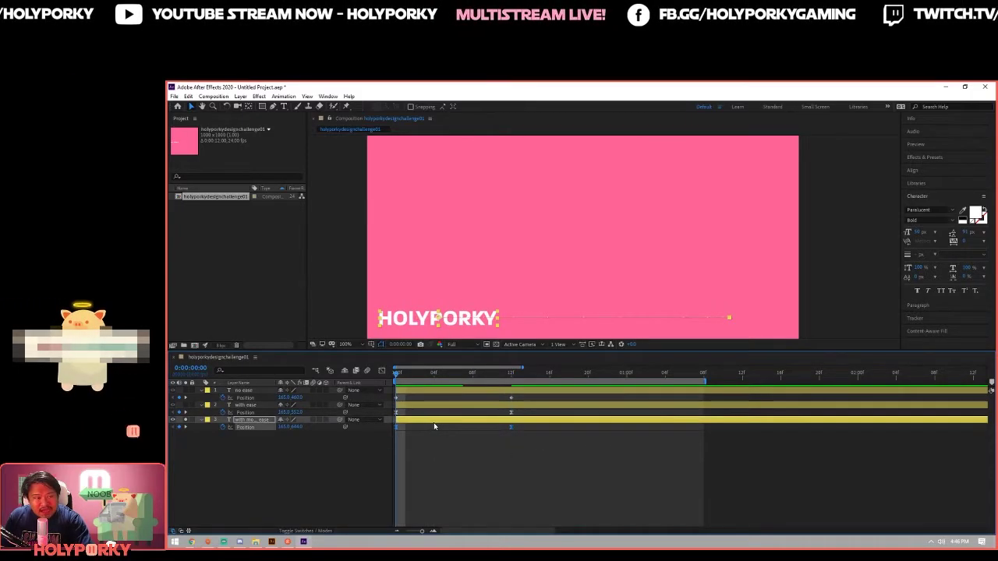
click(381, 371)
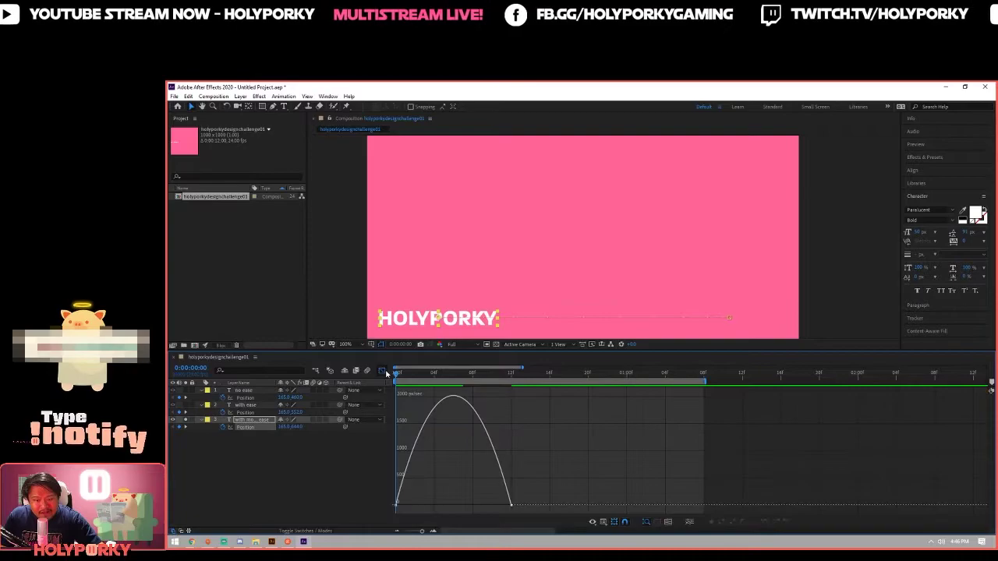
click(604, 523)
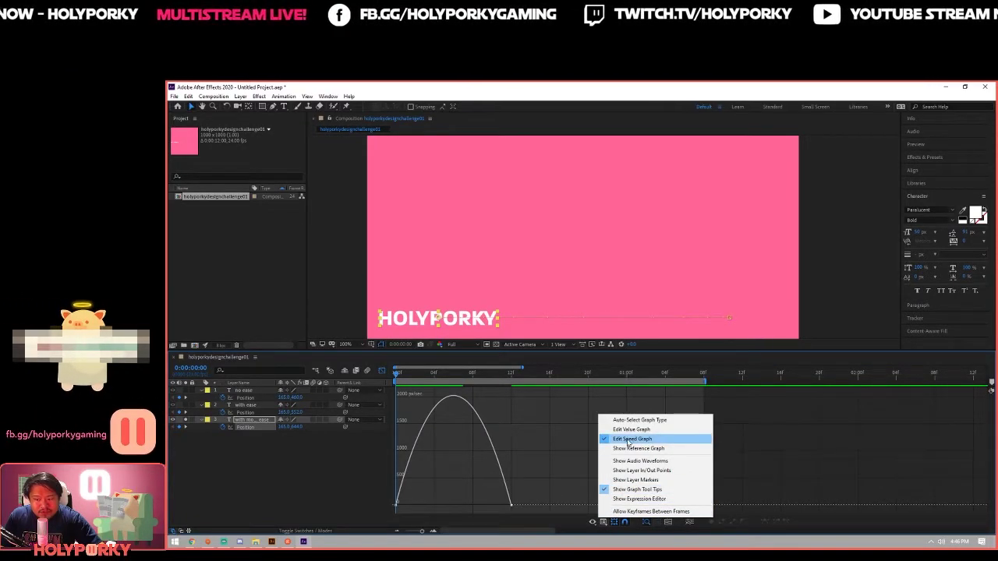
click(473, 493)
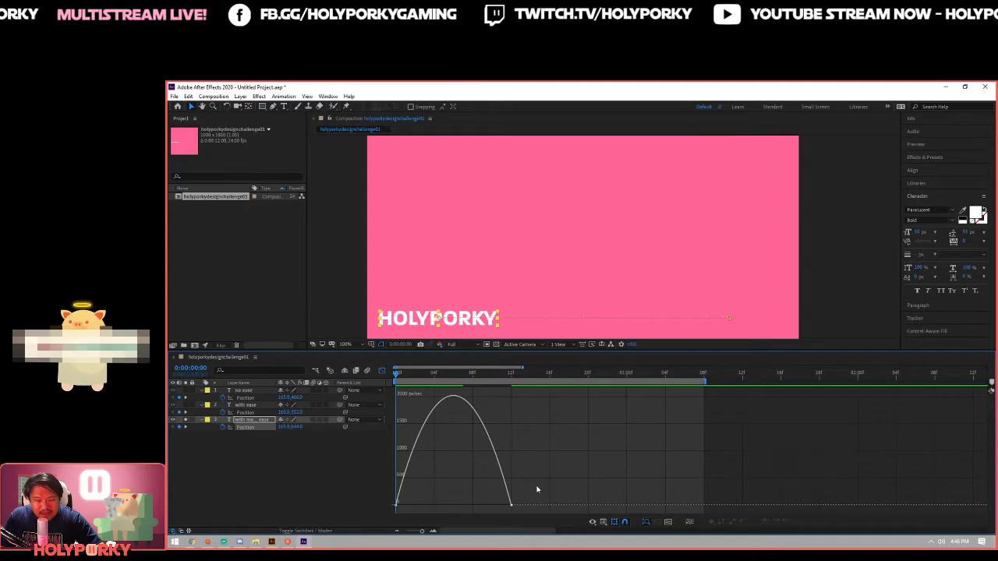
drag(504, 511, 505, 512)
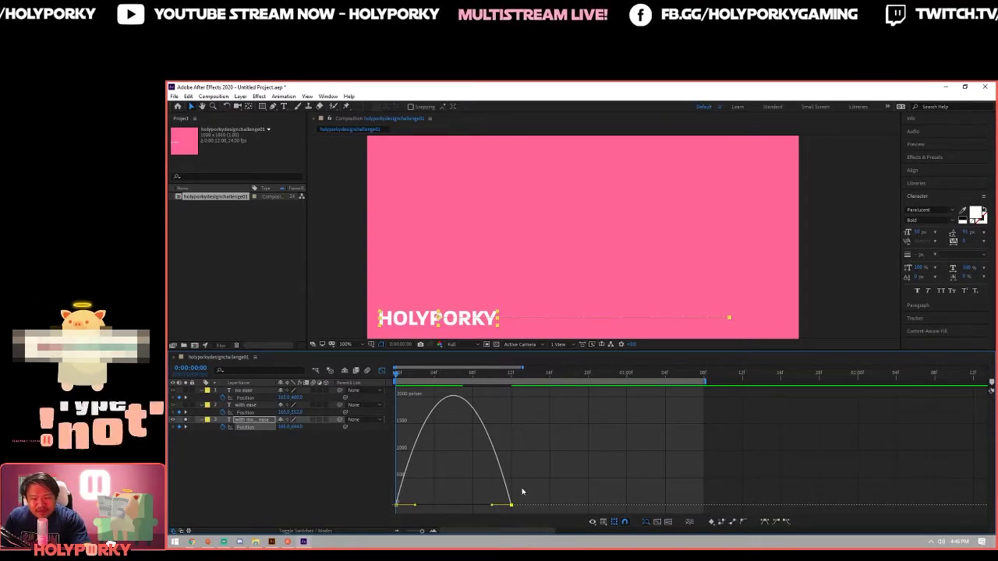
drag(530, 491, 503, 516)
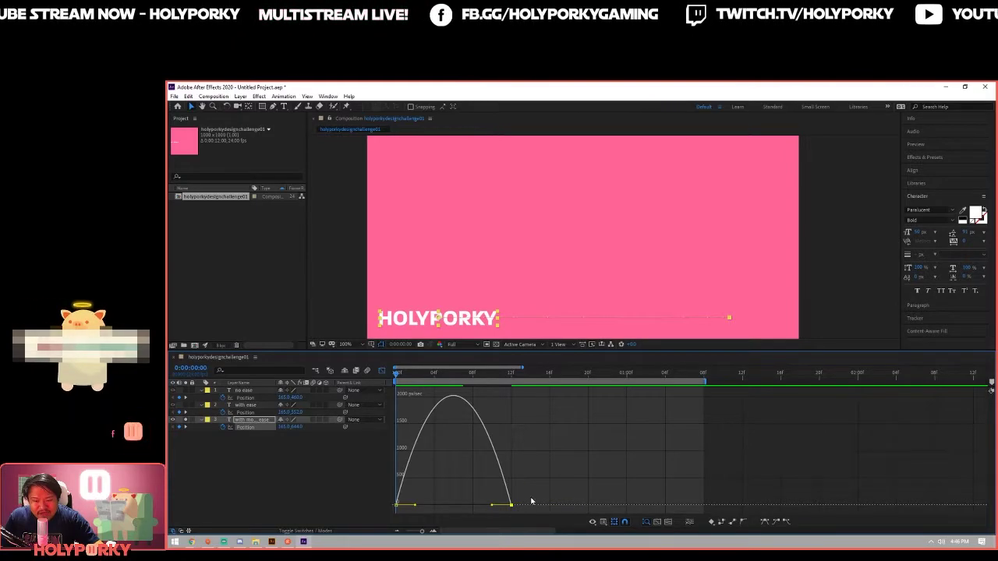
Try pulling the last Position keyframe's incoming ease handle back to about frame 6, preview it, and undo the change
drag(492, 507, 453, 507)
click(414, 378)
drag(414, 379, 367, 383)
key(space)
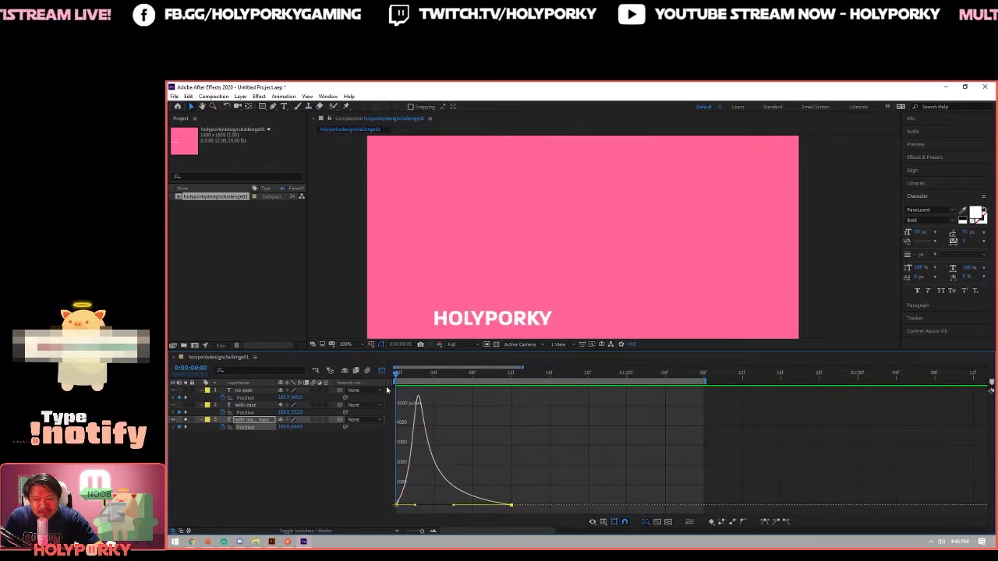
key(space)
key(ctrl+z)
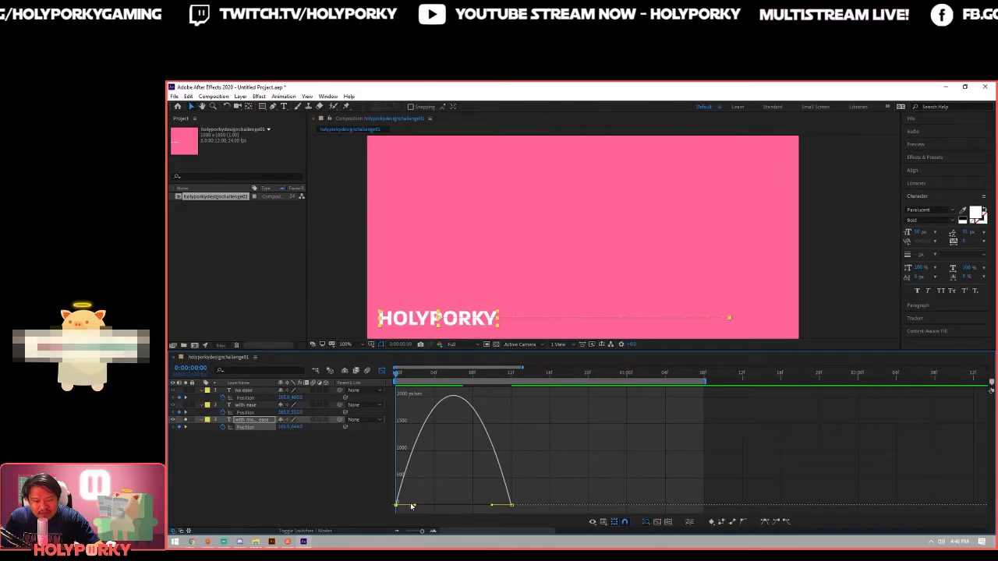
Extend the first Position keyframe's outgoing ease handle to about frame 6 and play back the animation
drag(414, 505, 452, 505)
key(space)
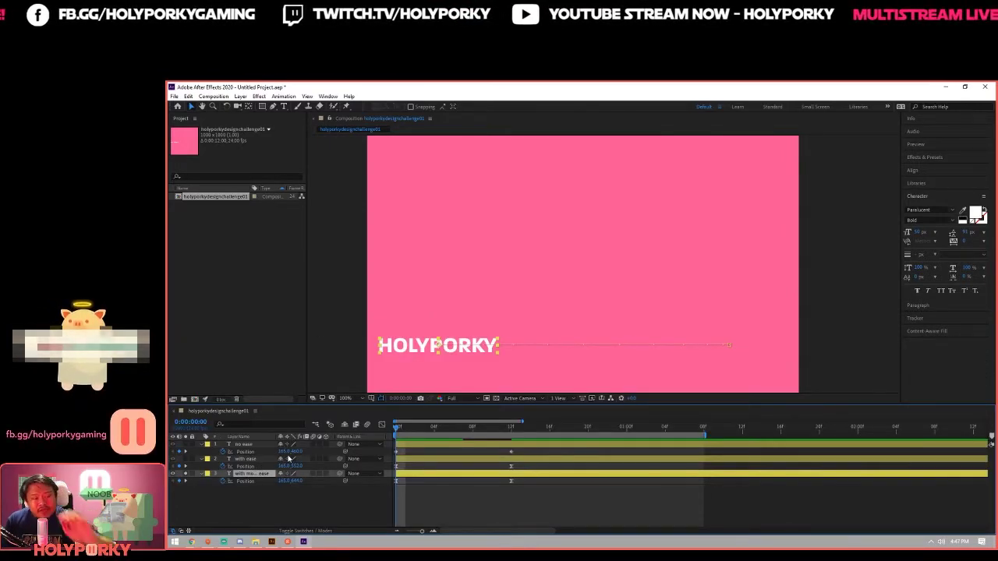
key(space)
key(space)
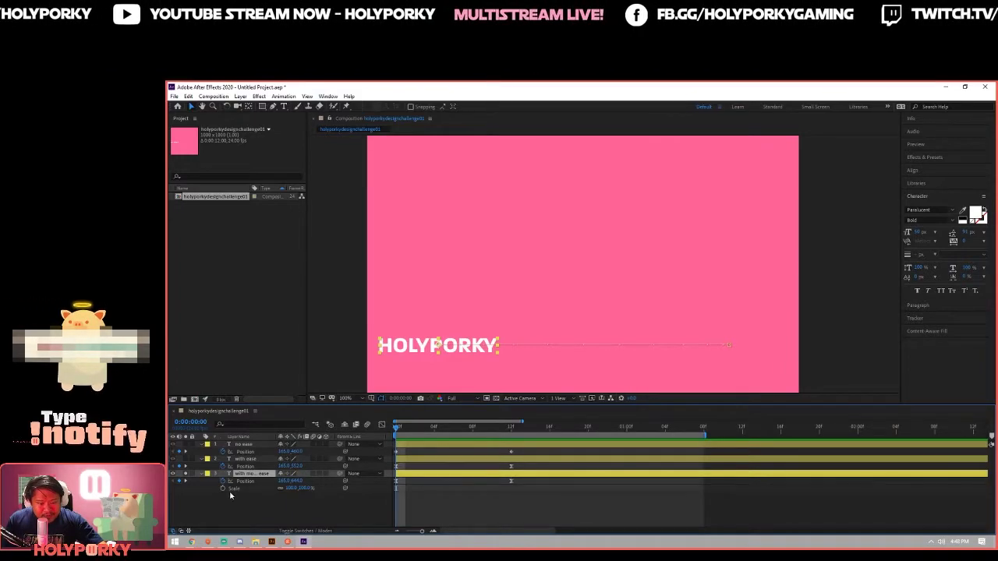
Keyframe the with more ease layer's Scale from 100% at frame 0 to 25% at frame 12 and apply Easy Ease
click(511, 428)
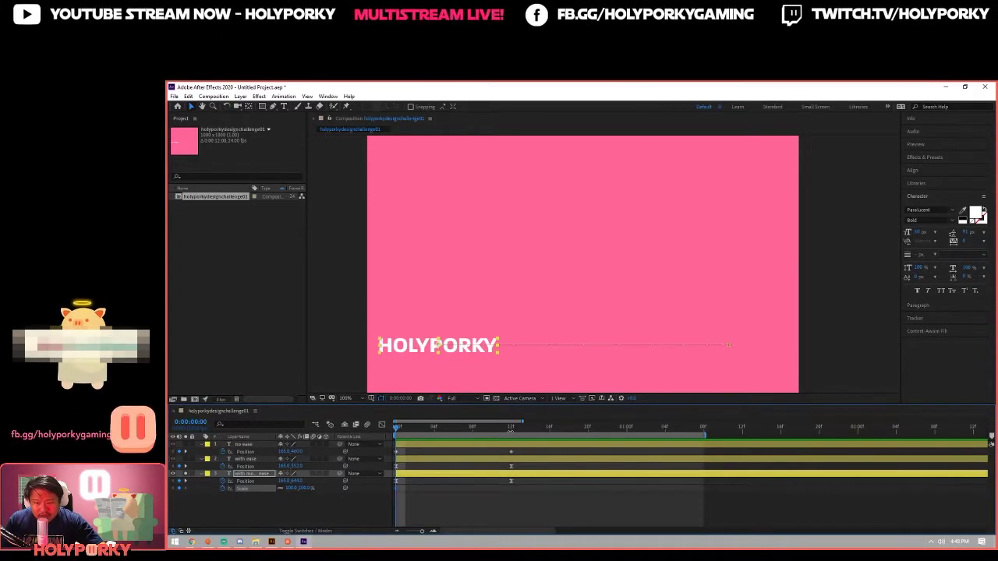
text(25)
drag(558, 498, 386, 487)
key(F9)
Select the with more ease layer's Position and Scale keyframes and show both speed graphs together in an enlarged Graph Editor
drag(539, 492, 386, 487)
drag(568, 514, 380, 477)
click(382, 426)
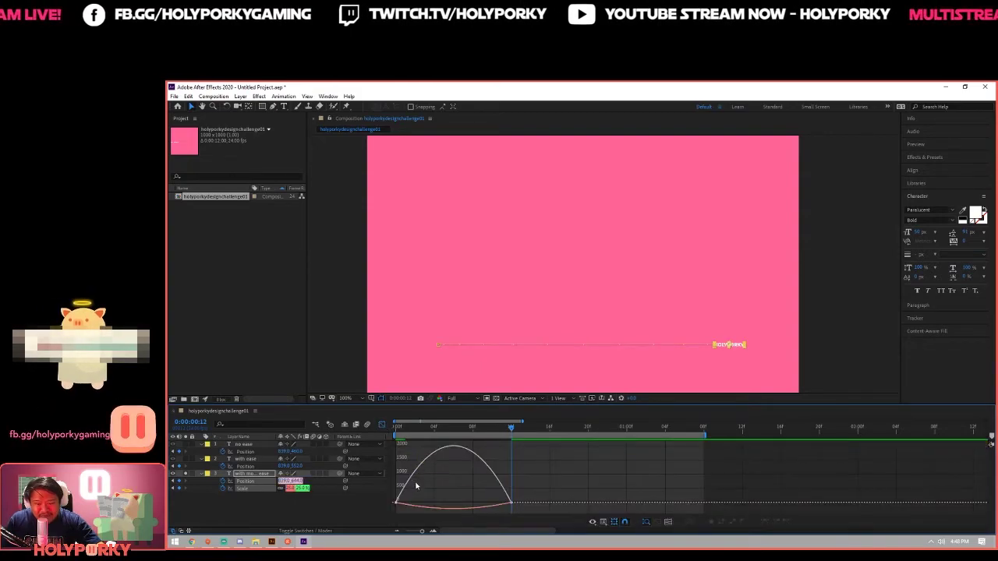
drag(433, 409, 432, 275)
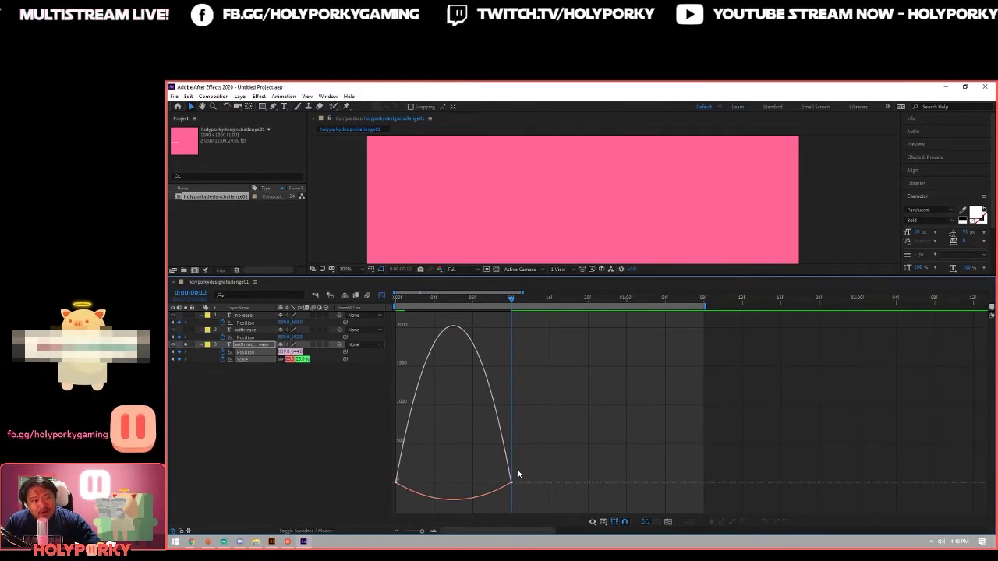
mouse_move(512, 473)
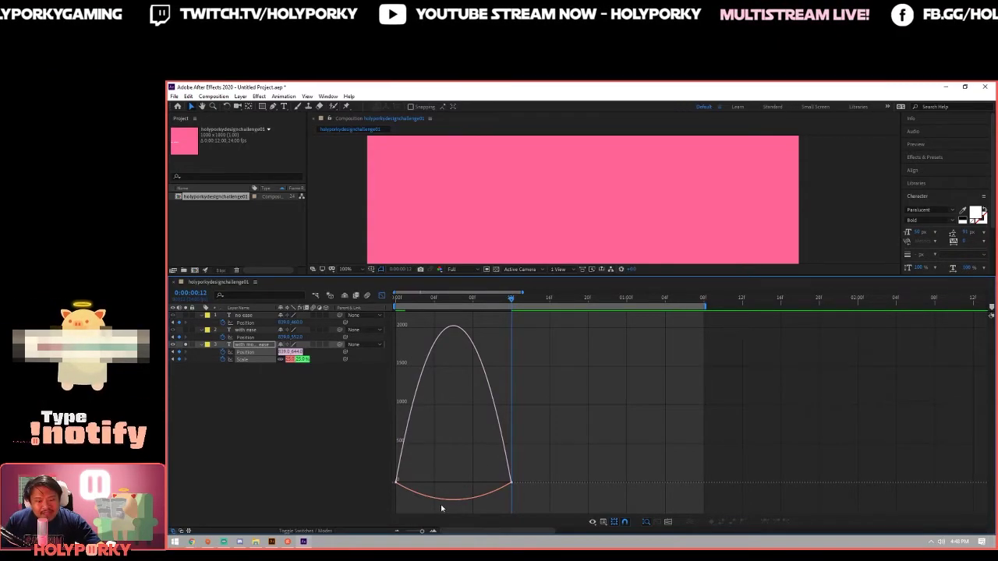
mouse_move(443, 500)
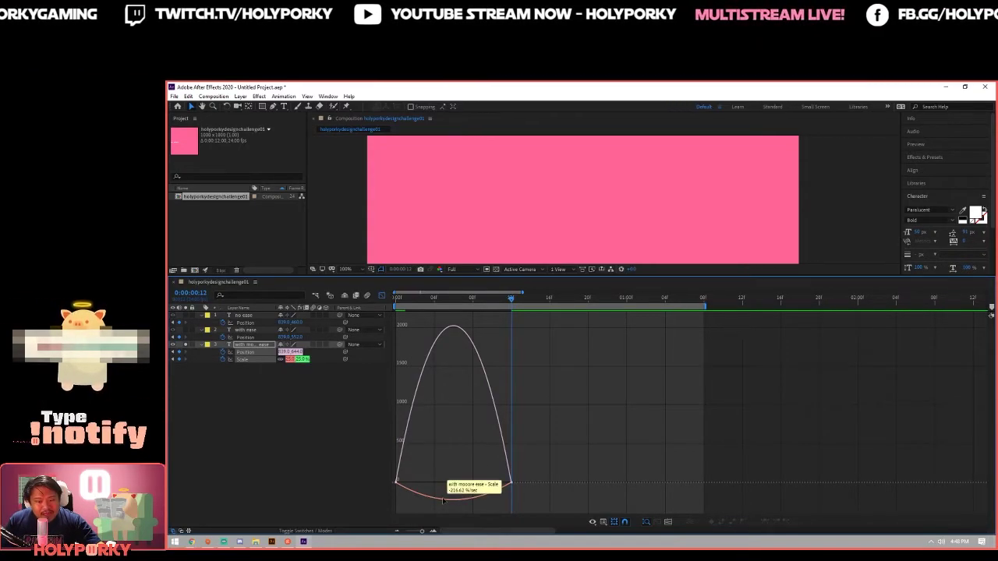
View the Scale speed graph on its own and play the animation from the start
click(330, 394)
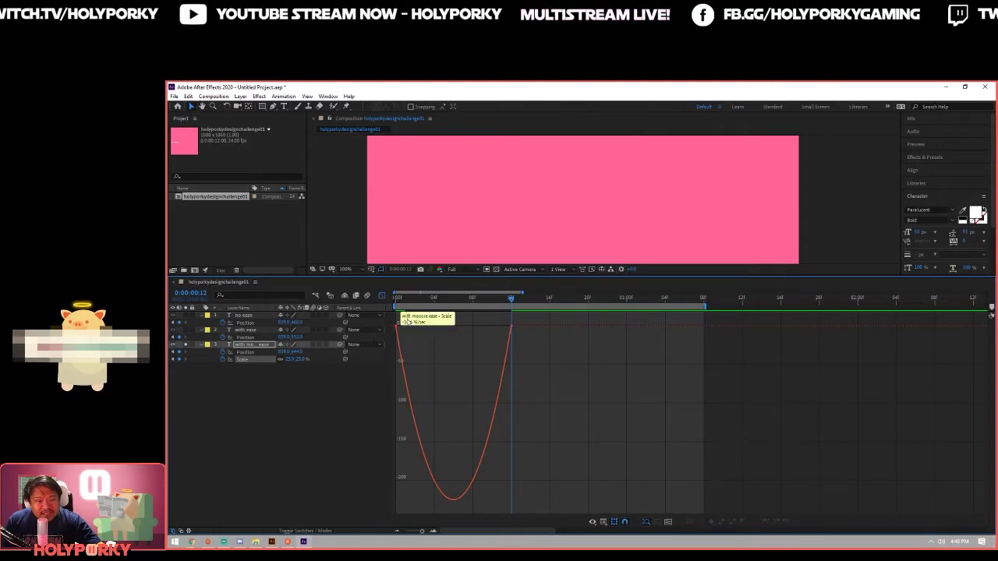
key(Home)
key(space)
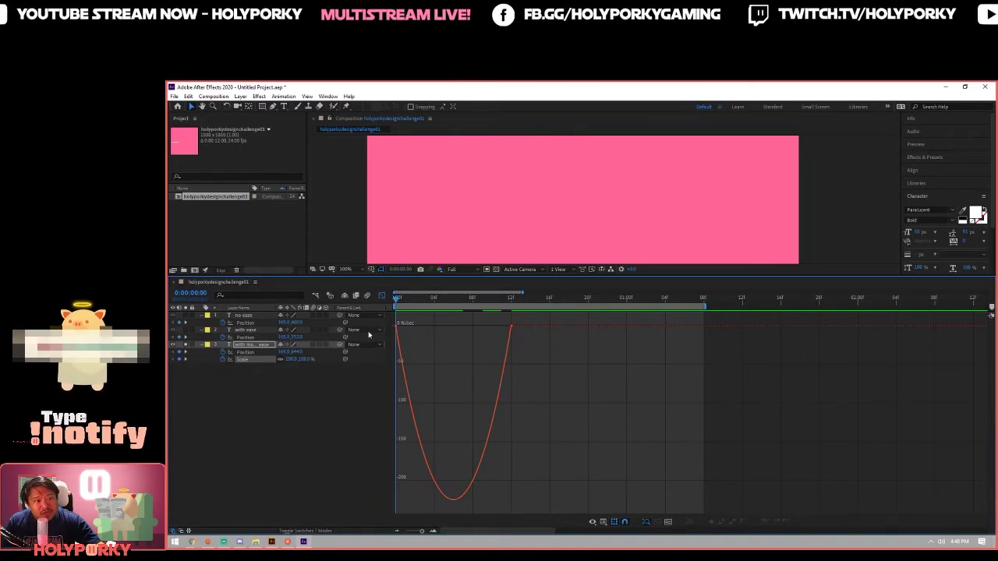
mouse_move(511, 328)
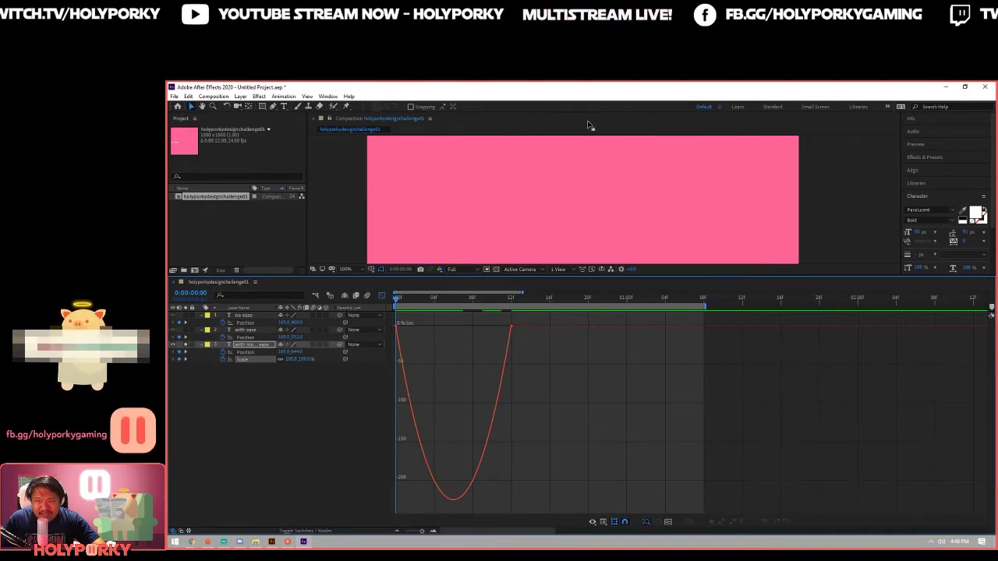
Enlarge the Graph Editor further and select Position and Scale together to display both speed graphs
drag(536, 276, 536, 241)
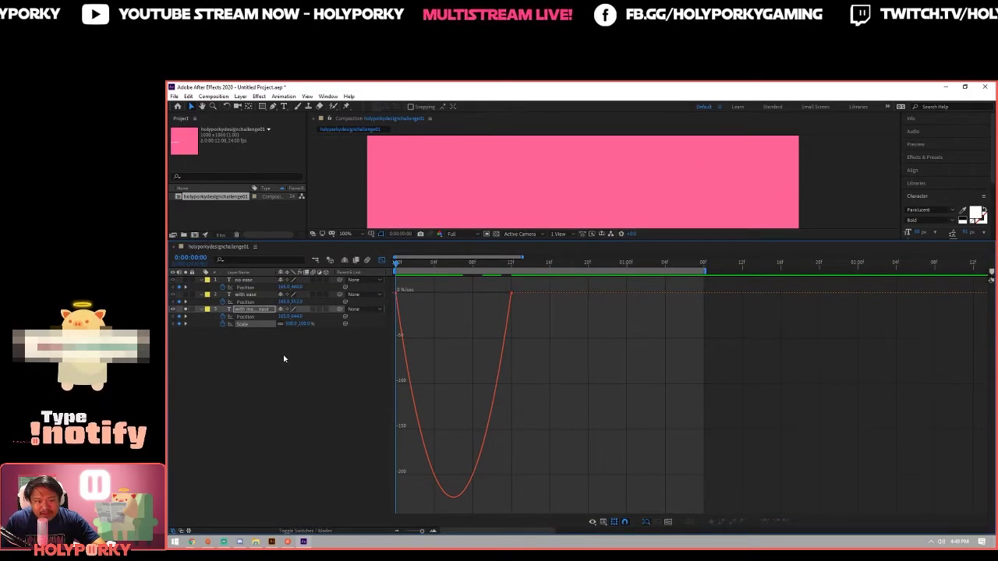
click(258, 318)
shift+click(251, 323)
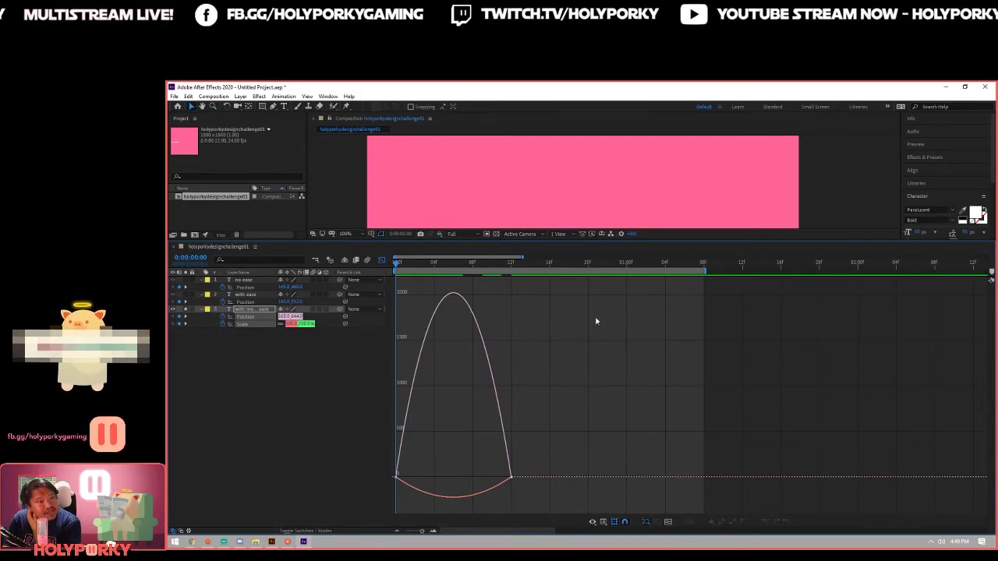
Pull the last keyframe's incoming ease handle back to about frame 6, and return to the layer view with a larger composition preview
click(510, 476)
drag(493, 479, 453, 478)
click(381, 260)
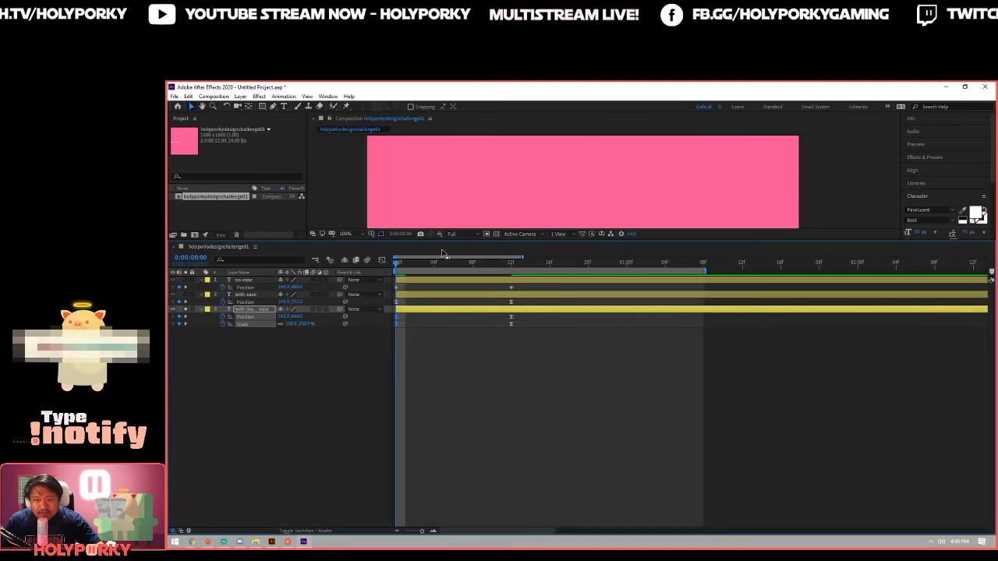
drag(434, 239, 441, 366)
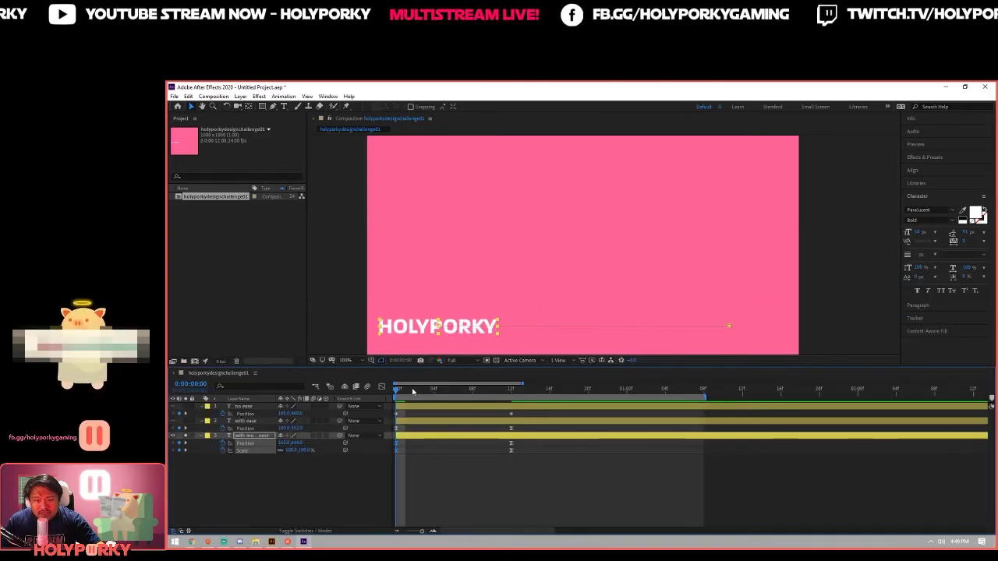